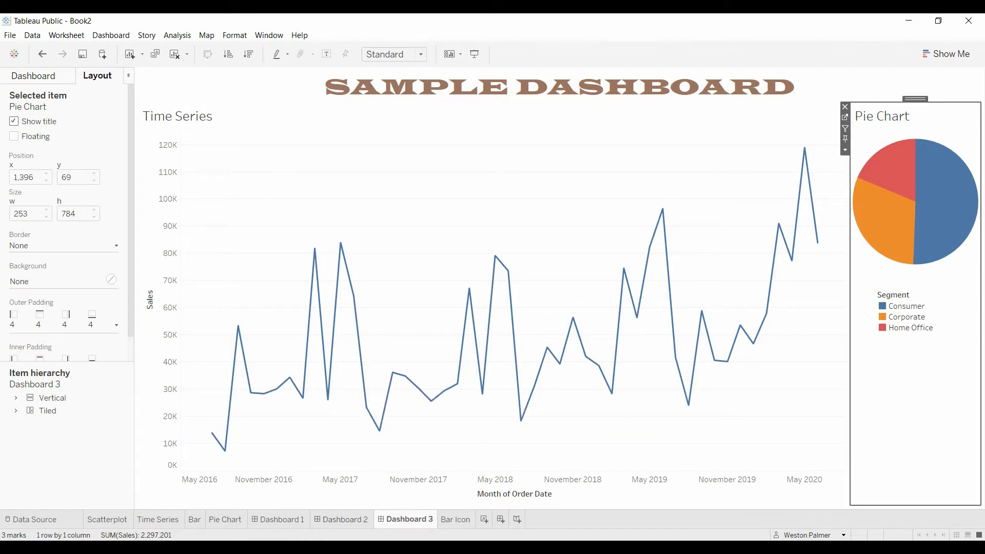
# Step: Grab a bar-chart image from the clipart search results and return to the Shapes folder
pyautogui.hotkey('alt', 'Tab')
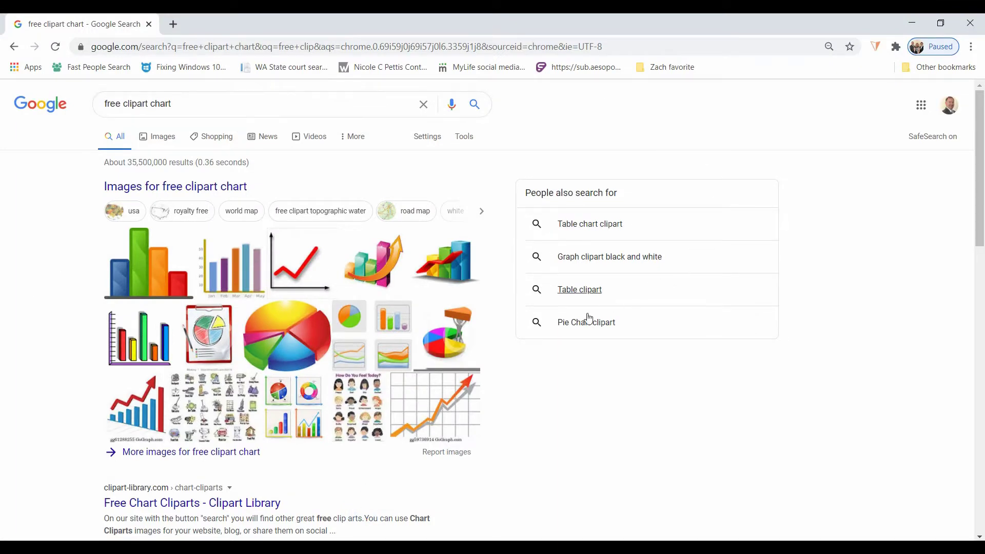
pyautogui.rightClick(149, 287)
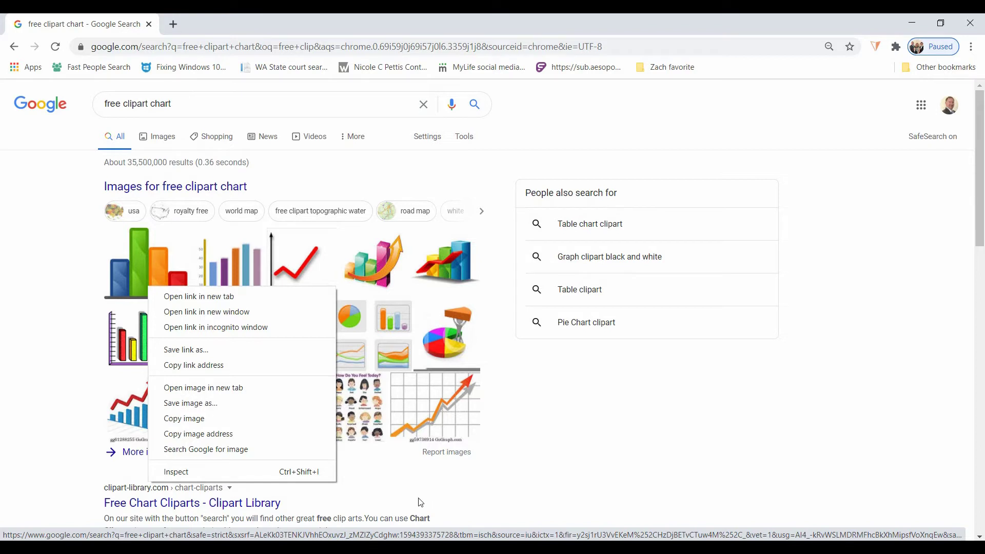
pyautogui.hotkey('alt', 'Tab')
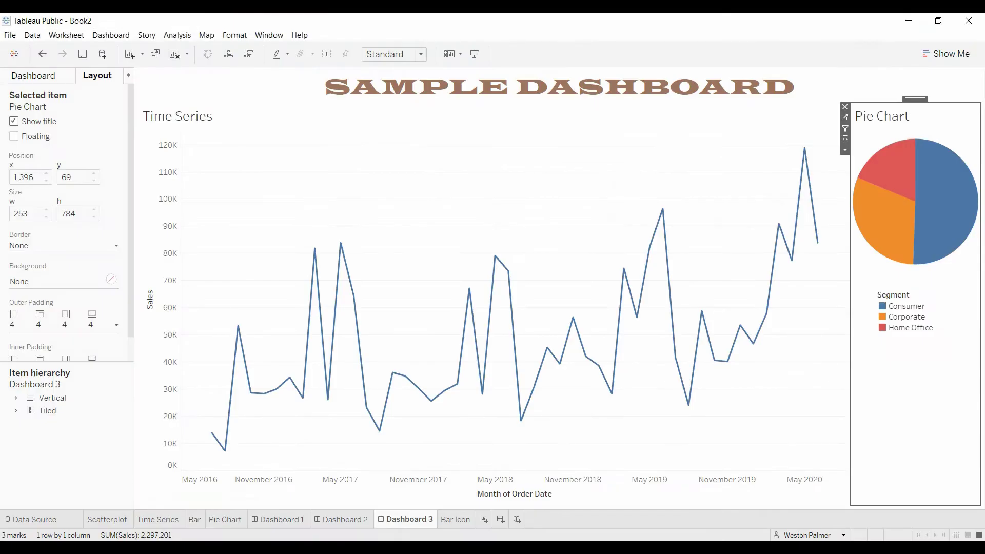
# Step: On the Bar Icon worksheet, inspect the 1 measure's formula and close it unchanged
pyautogui.click(460, 519)
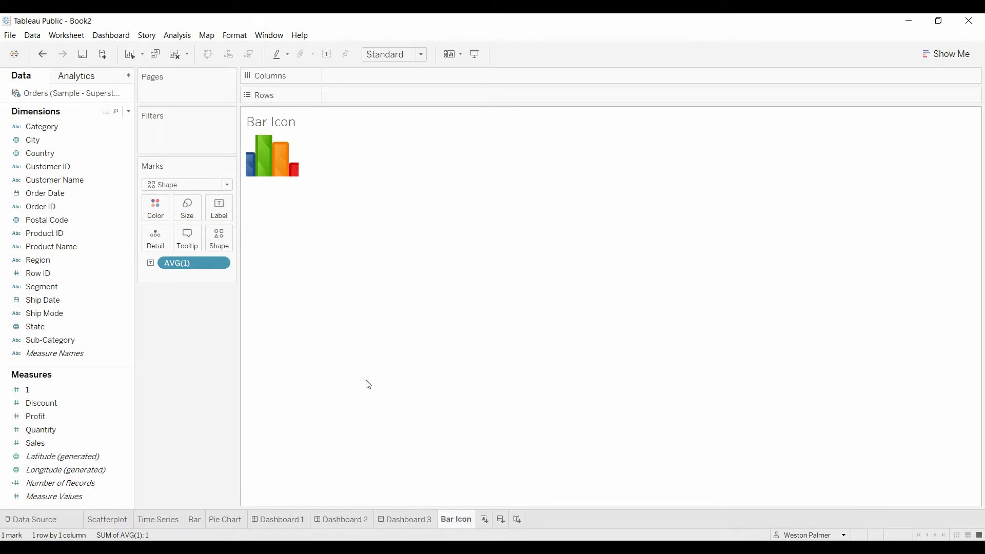
pyautogui.click(125, 391)
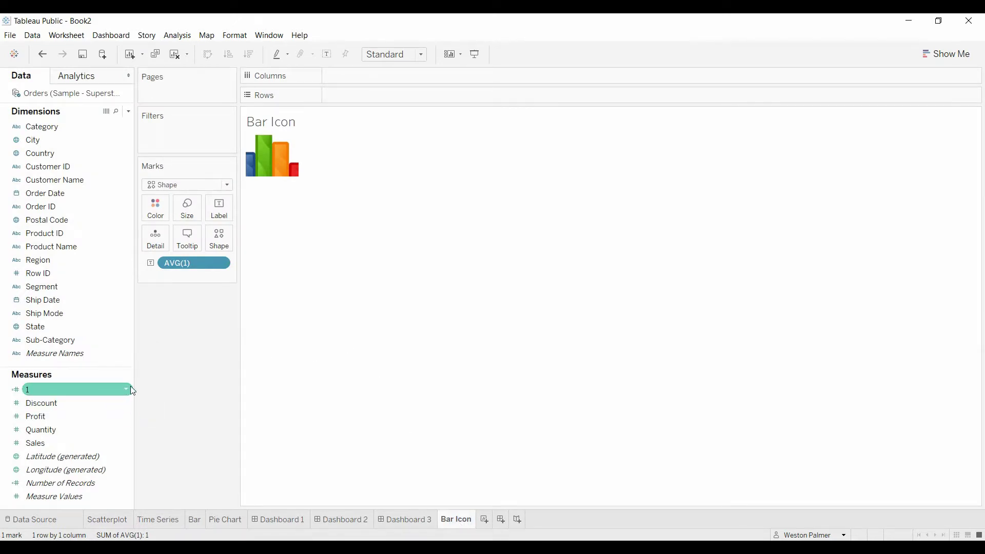
pyautogui.rightClick(130, 387)
pyautogui.click(174, 187)
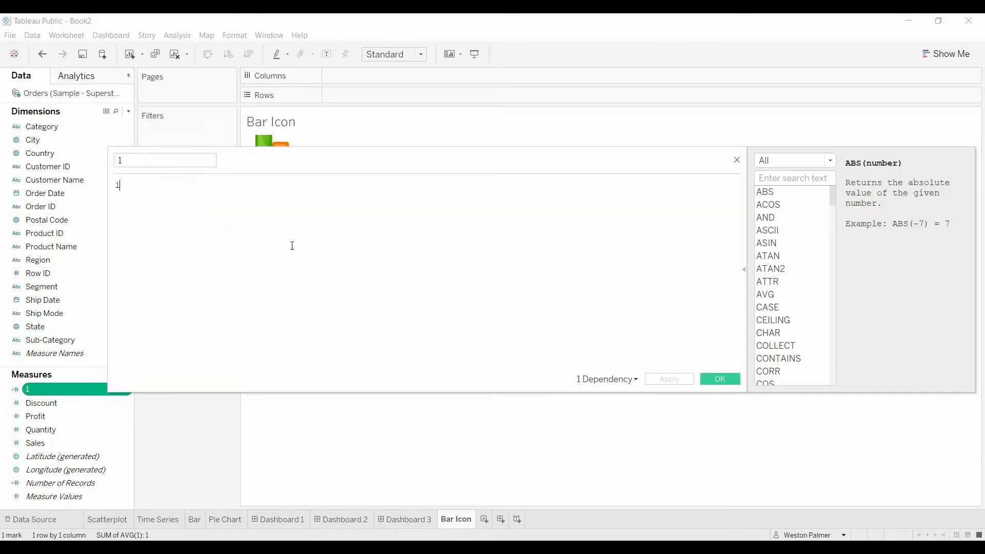
pyautogui.click(130, 182)
pyautogui.click(737, 160)
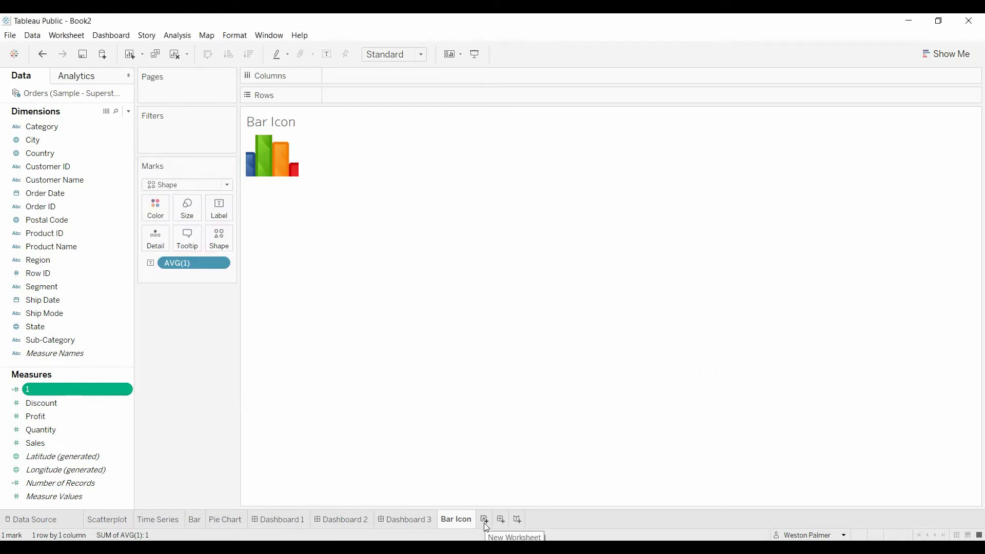
# Step: Create Sheet 6 showing SUM(1) as a single Shape mark labelled 9,994
pyautogui.click(484, 520)
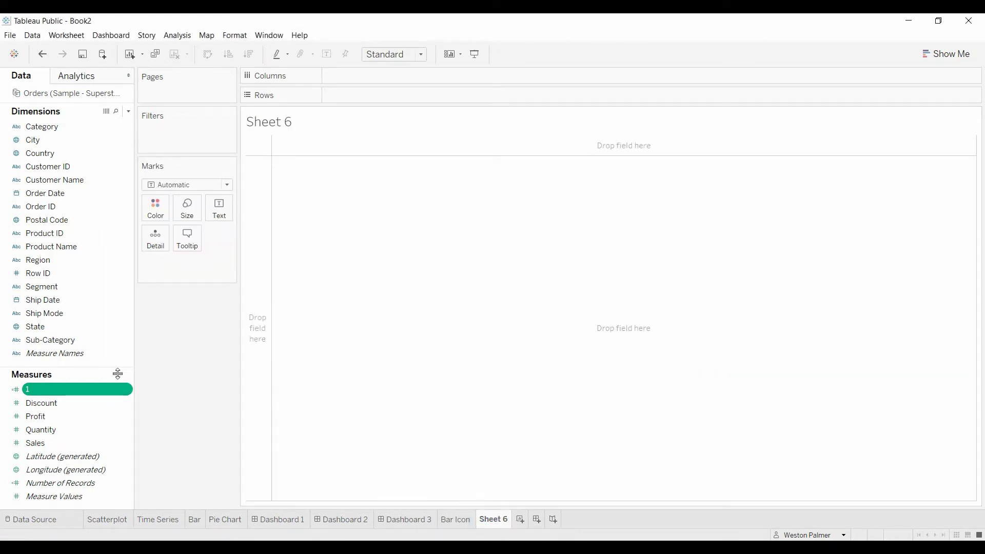
pyautogui.moveTo(107, 389); pyautogui.dragTo(220, 212)
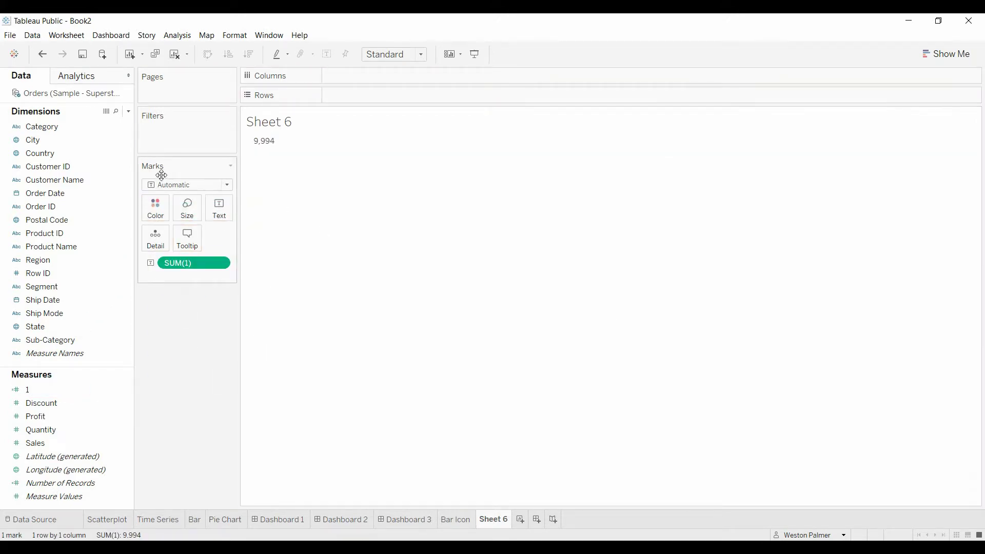
pyautogui.click(228, 184)
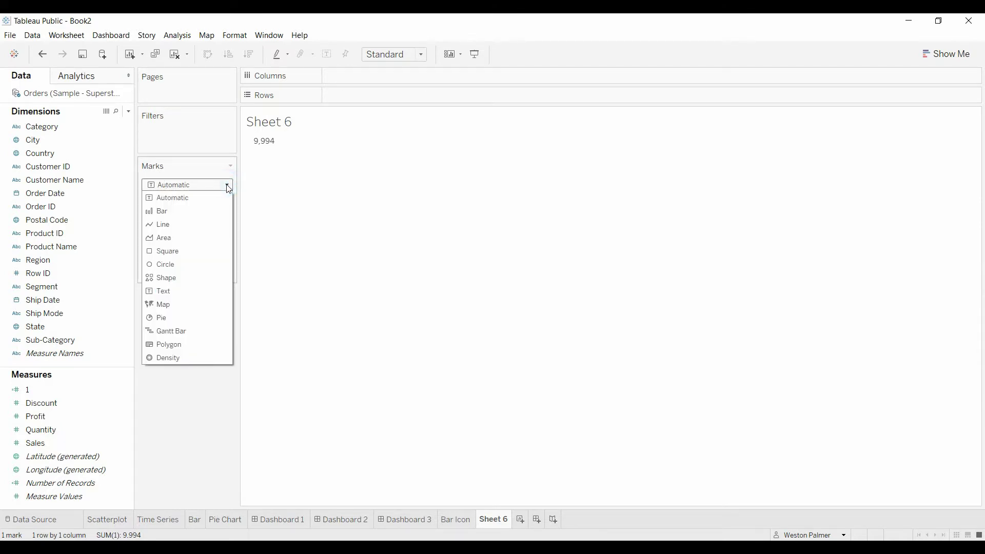
pyautogui.click(178, 278)
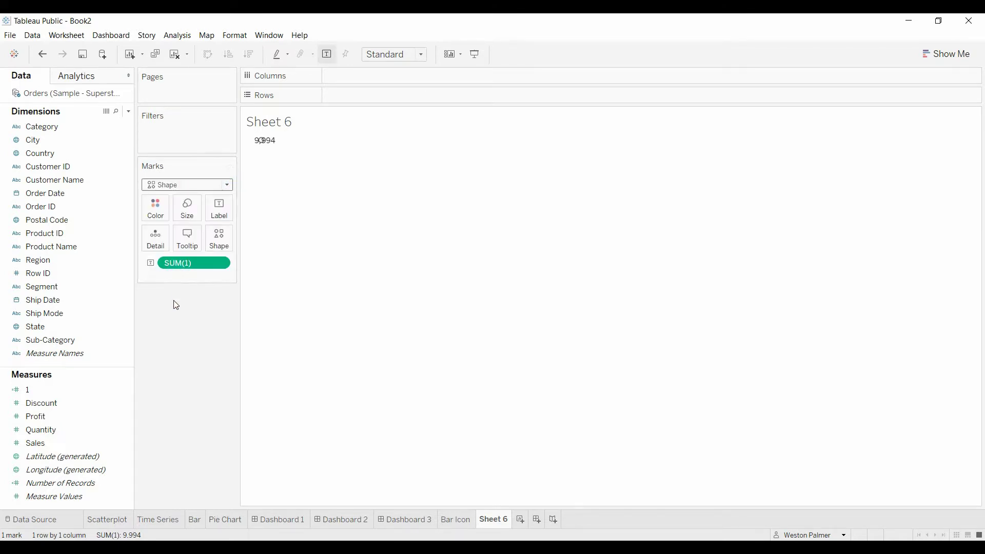
pyautogui.click(222, 240)
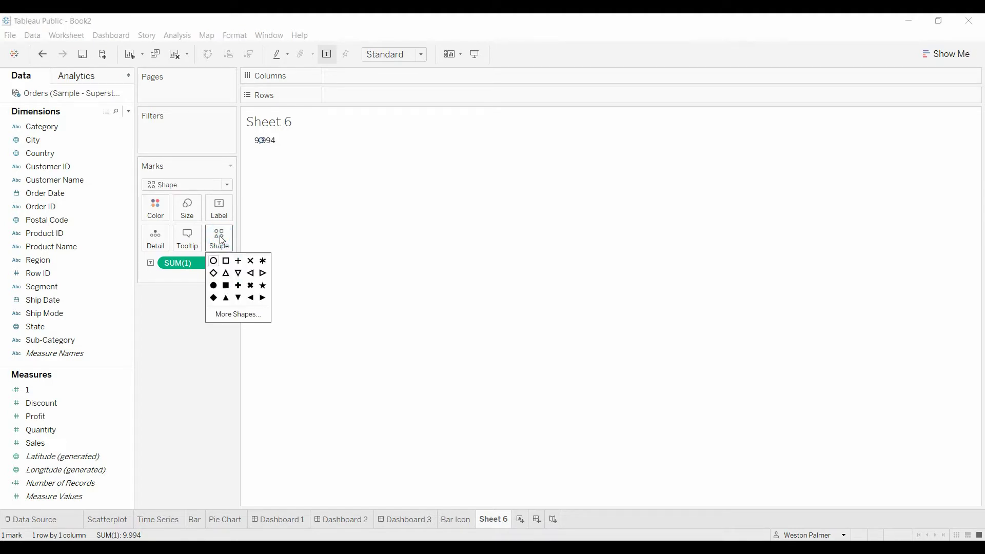
# Step: Reload the Custom shape palette and assign its line-chart icon to Sheet 6's mark
pyautogui.click(246, 314)
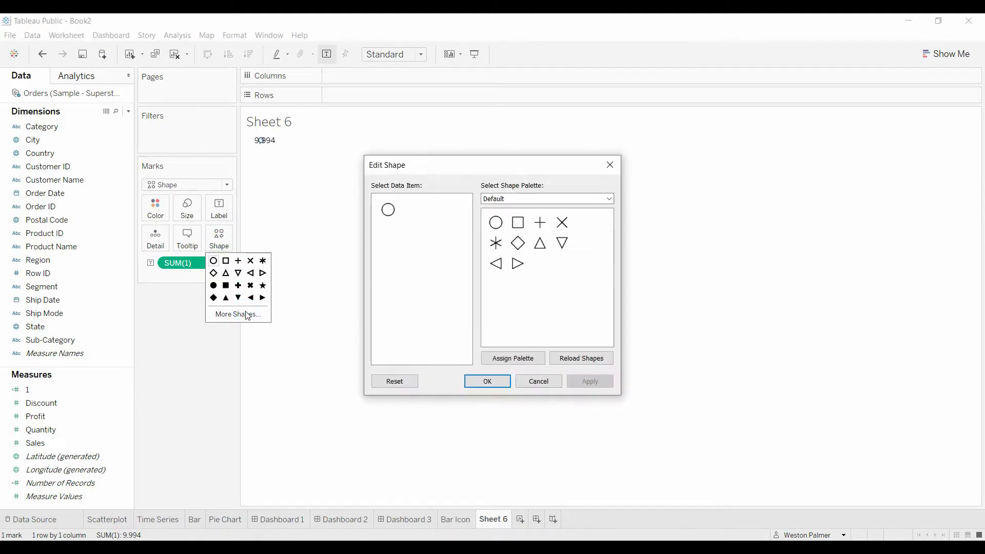
pyautogui.click(610, 200)
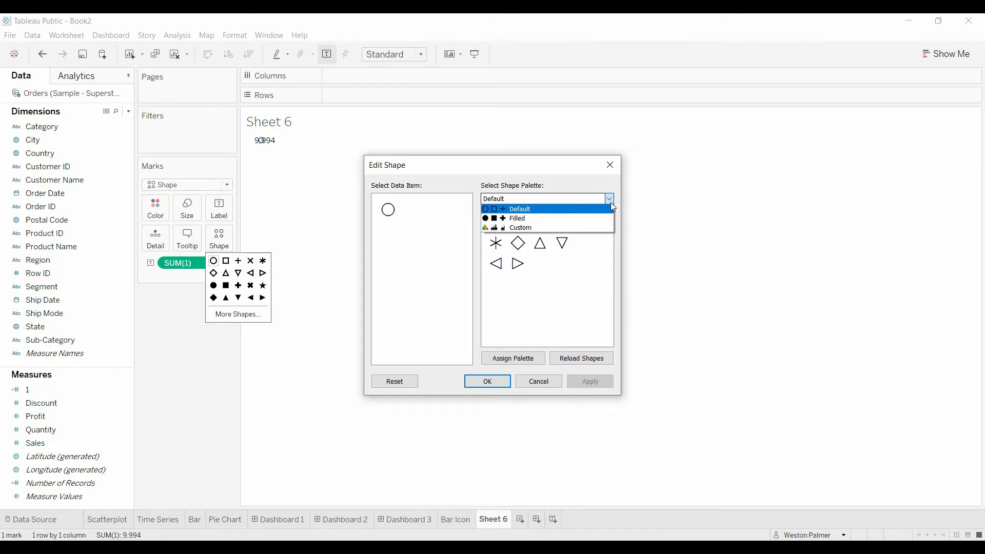
pyautogui.click(571, 229)
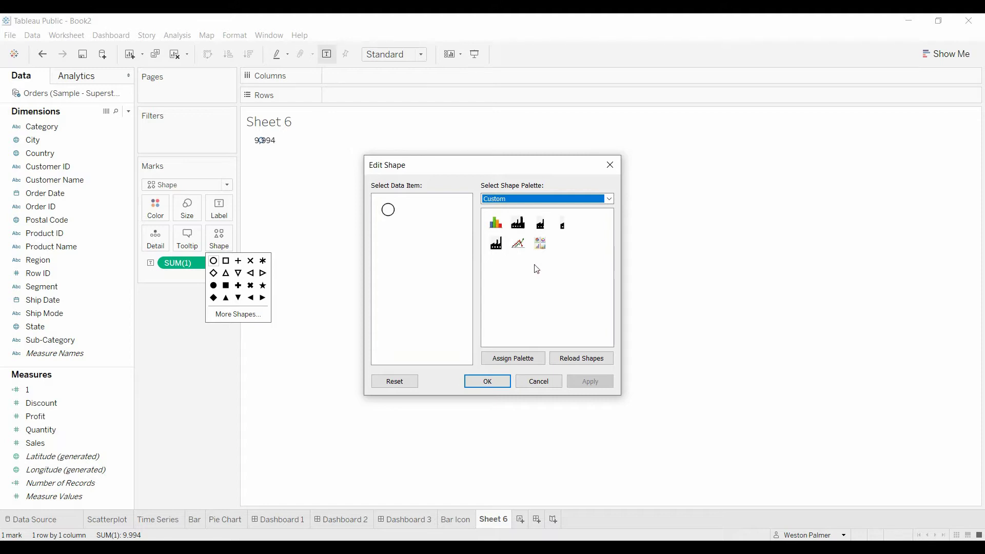
pyautogui.click(591, 361)
pyautogui.click(396, 214)
pyautogui.click(388, 212)
pyautogui.click(437, 211)
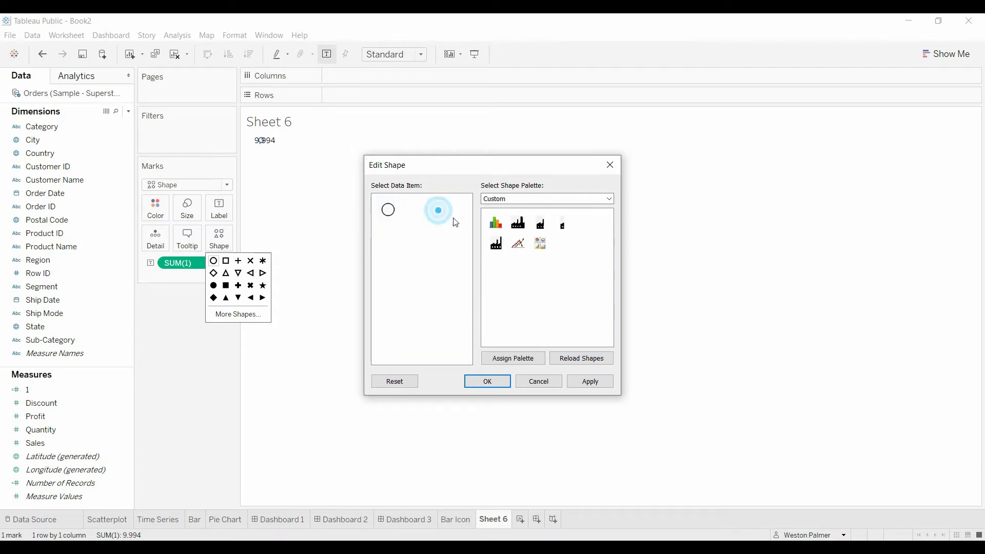
pyautogui.click(499, 227)
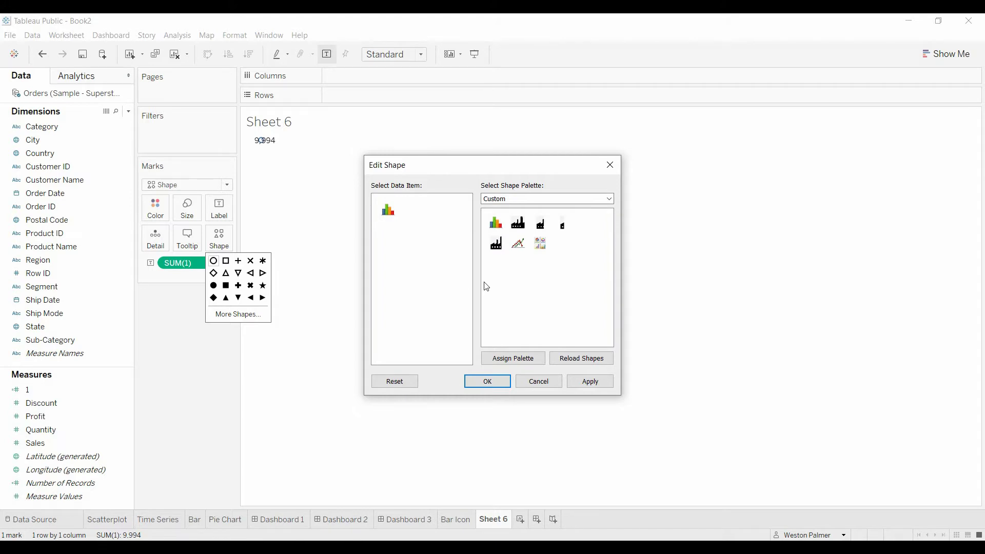
pyautogui.click(518, 243)
pyautogui.click(495, 380)
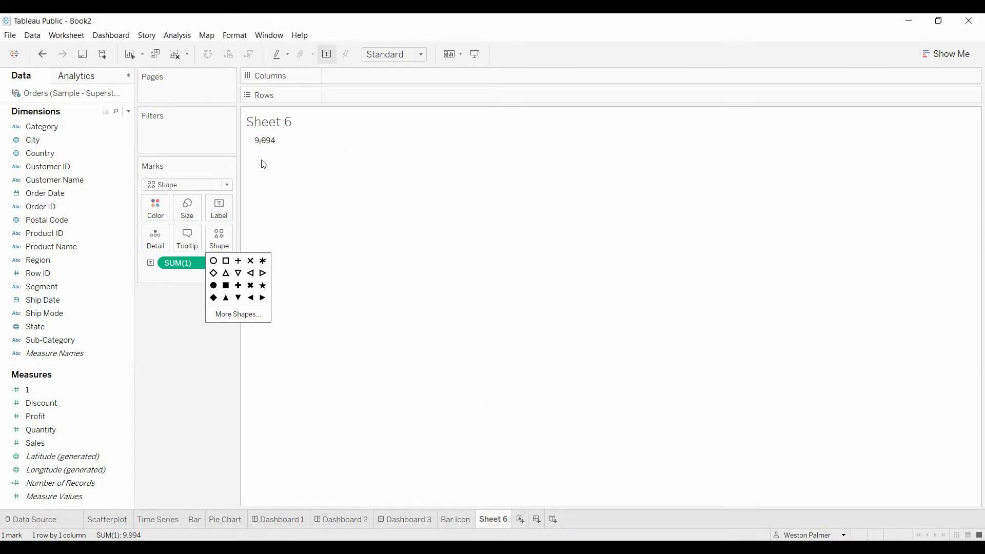
# Step: Hide the 9,994 mark label on the line-chart icon
pyautogui.click(224, 214)
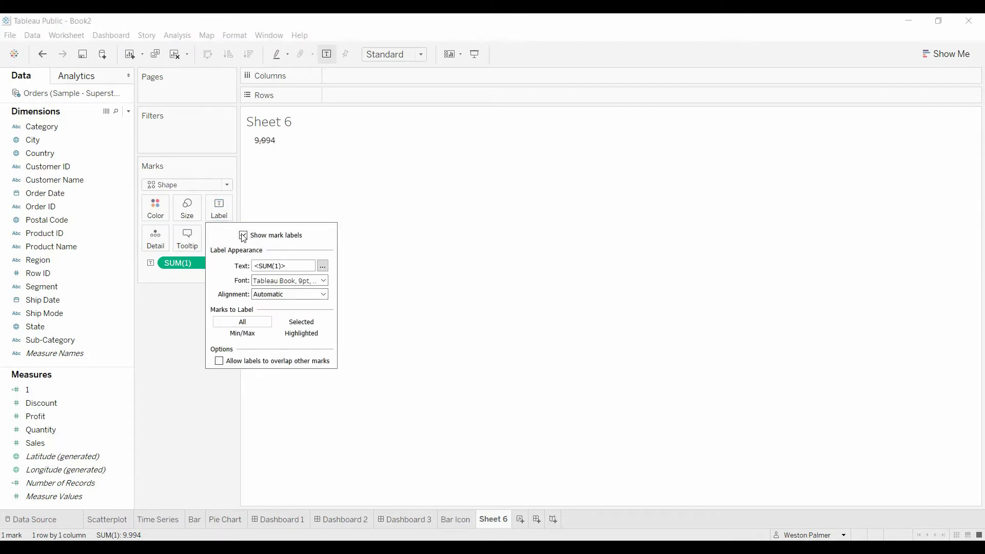
pyautogui.click(243, 235)
pyautogui.click(177, 326)
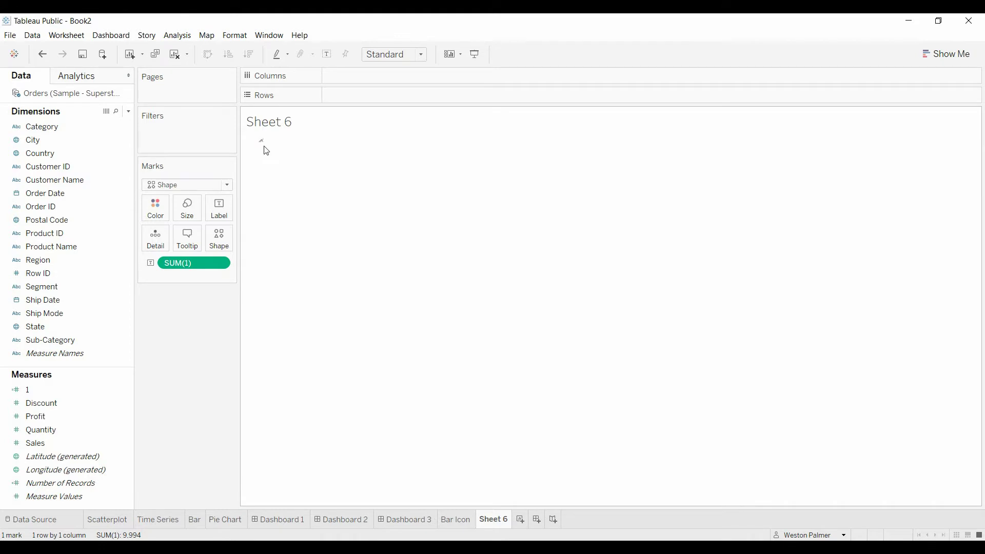
# Step: Enlarge the line-chart icon with the Size slider and rename Sheet 6 to 'Line Icon'
pyautogui.moveTo(268, 149)
pyautogui.moveTo(264, 152); pyautogui.dragTo(277, 159)
pyautogui.click(187, 220)
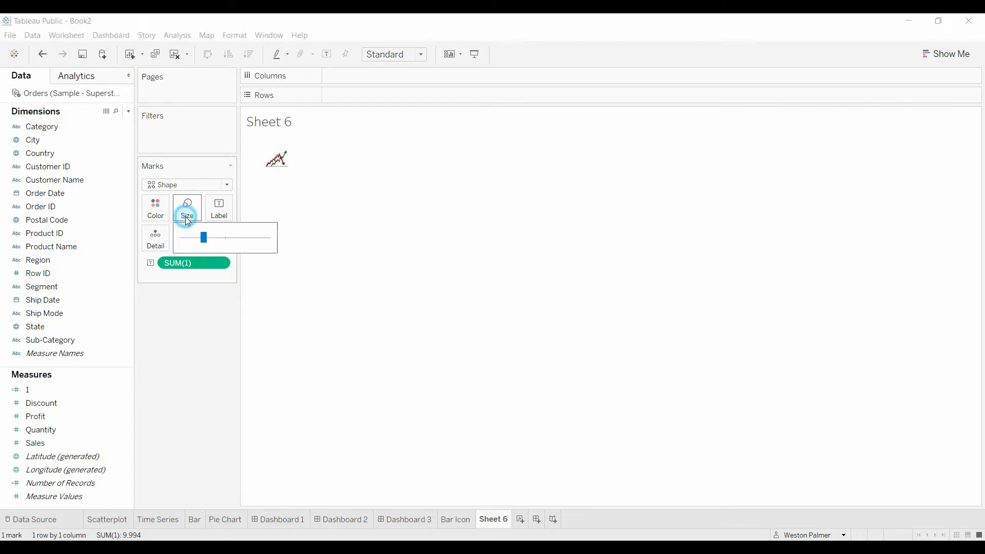
pyautogui.moveTo(204, 237); pyautogui.dragTo(230, 238)
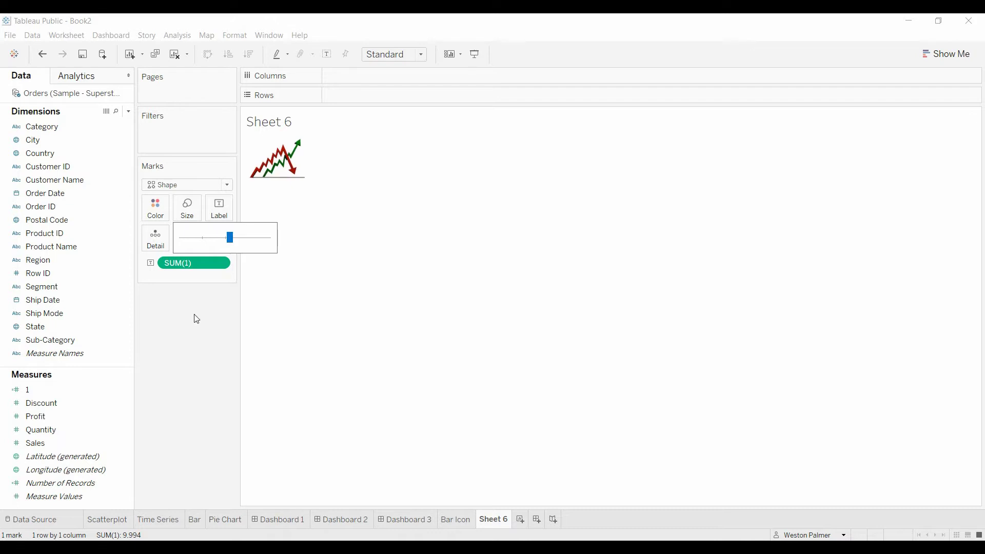
pyautogui.click(187, 339)
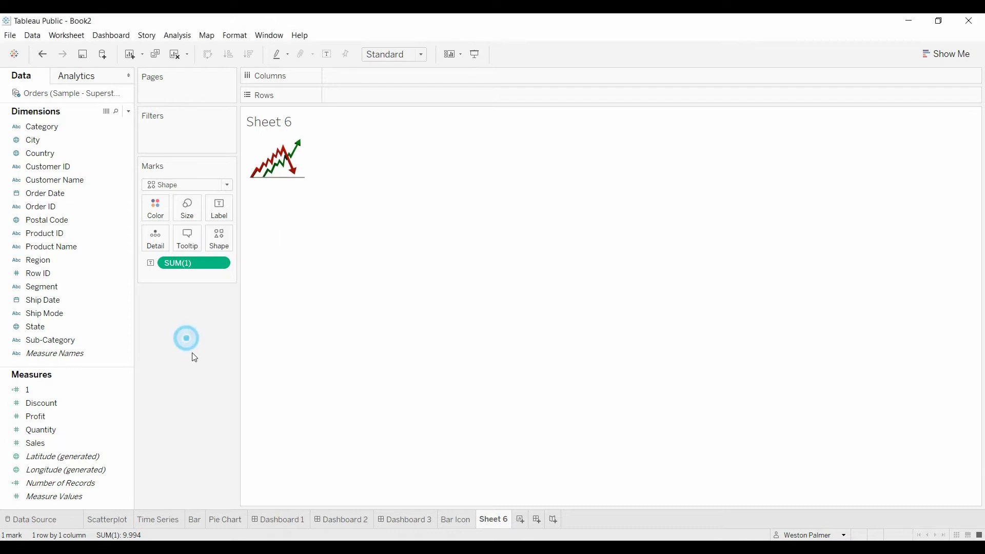
pyautogui.doubleClick(490, 519)
pyautogui.write('Line Icon')
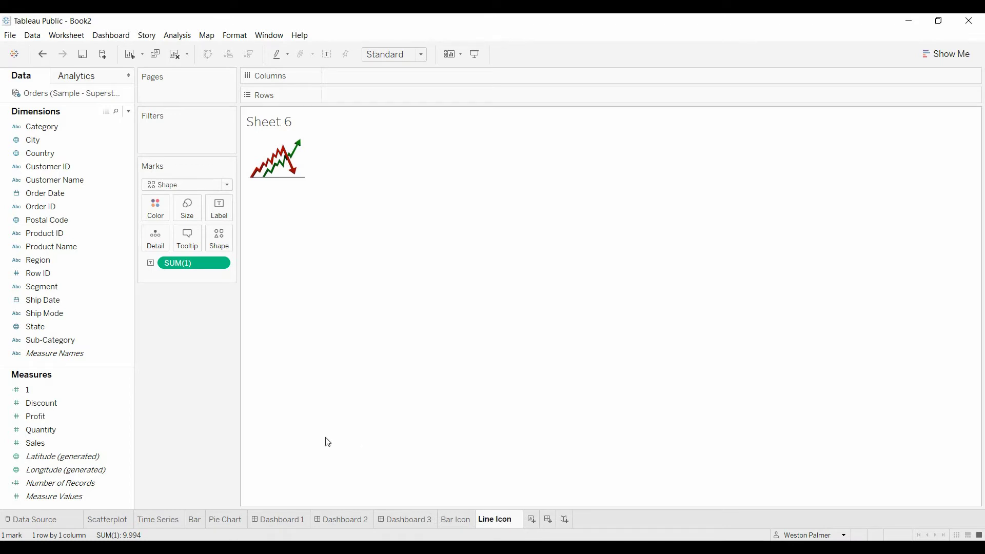
# Step: Commit the Line Icon name and duplicate the Line Icon sheet
pyautogui.click(209, 420)
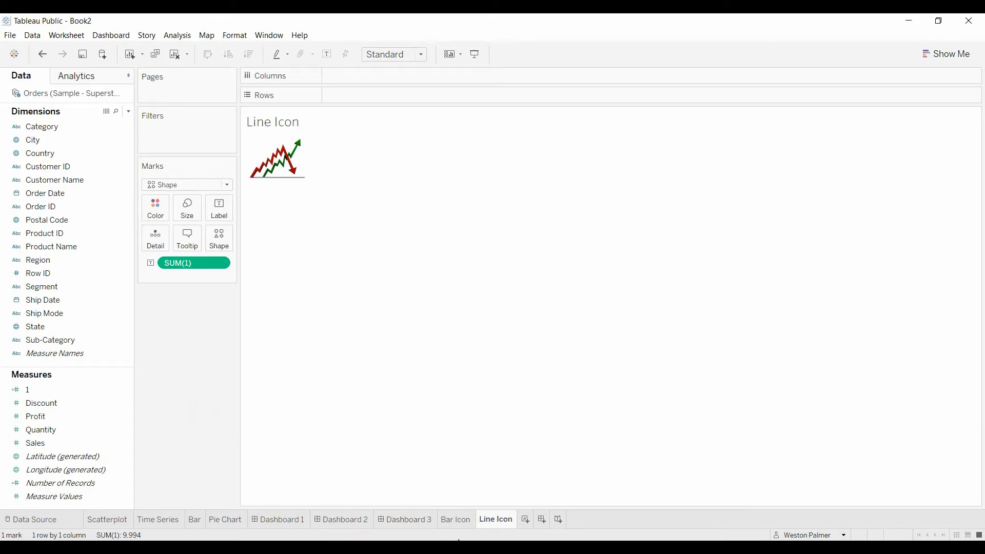
pyautogui.rightClick(486, 520)
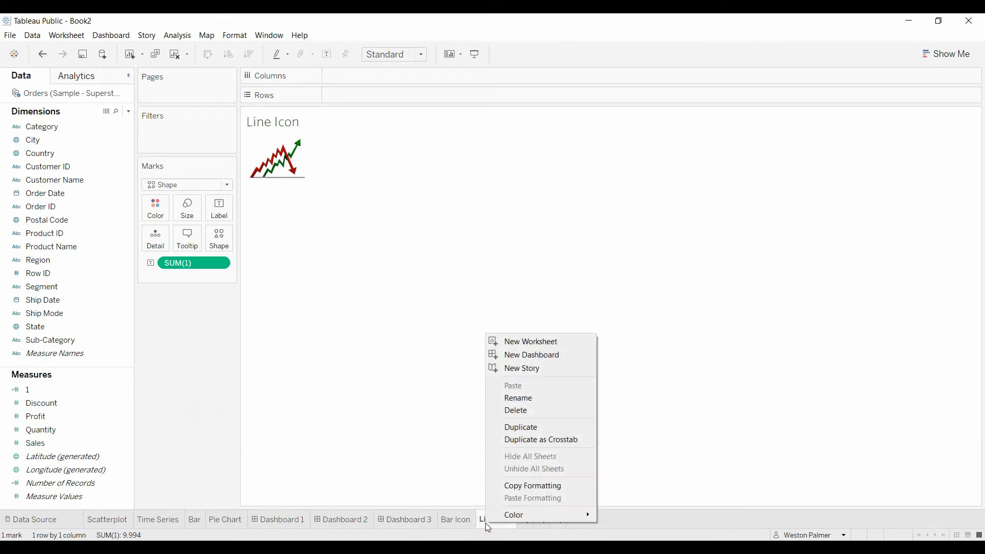
pyautogui.click(525, 428)
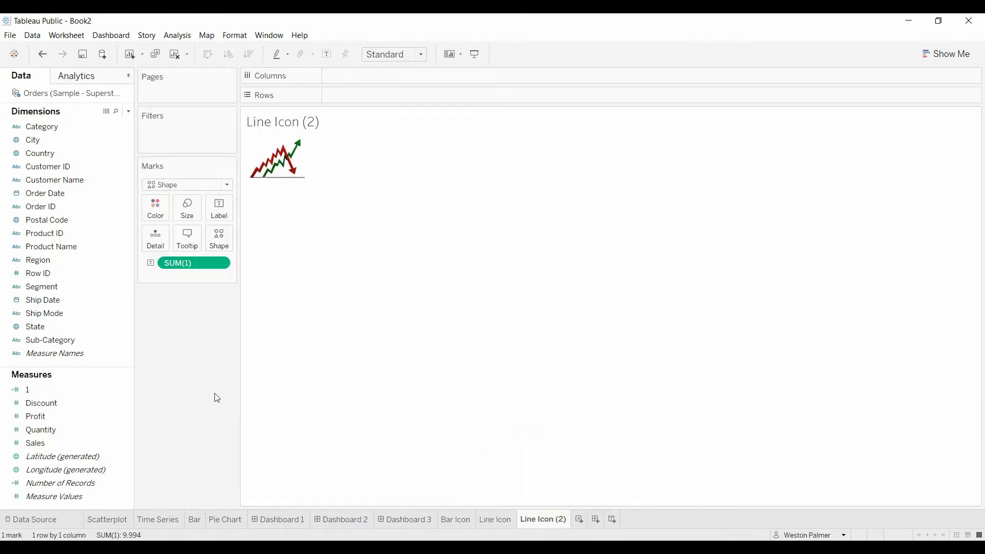
# Step: Give the duplicate's mark the four-chart icon image of pie, donut, bar and line charts
pyautogui.click(224, 245)
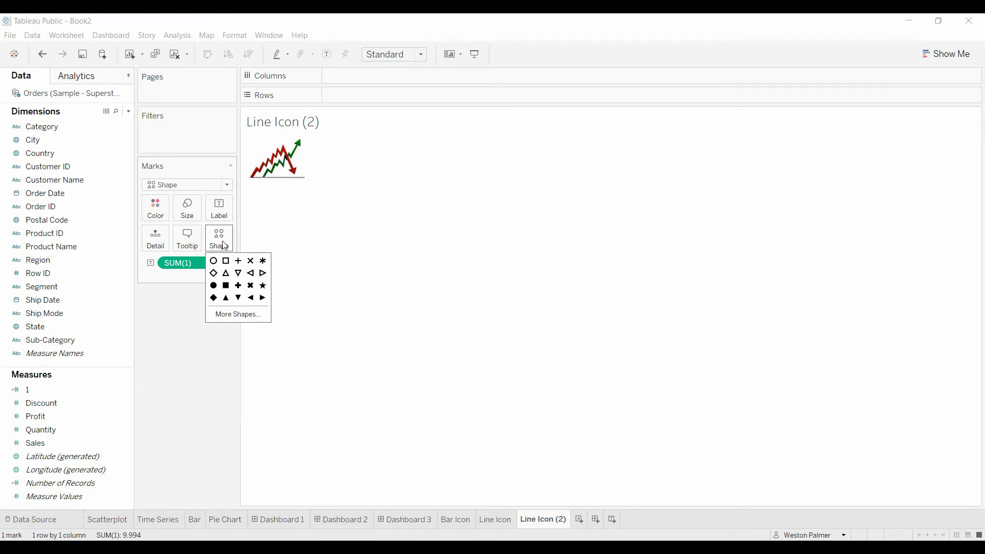
pyautogui.click(238, 314)
pyautogui.click(391, 214)
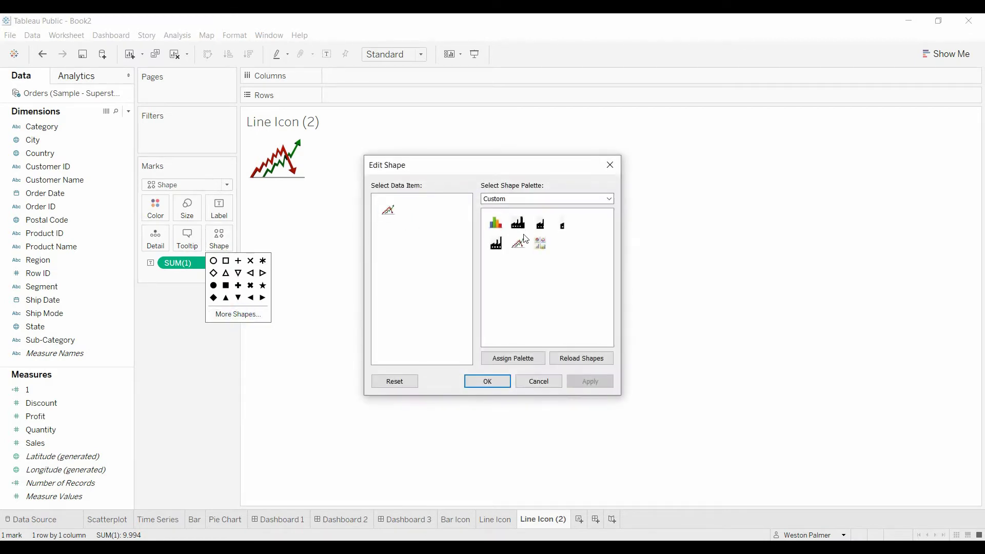
pyautogui.click(540, 243)
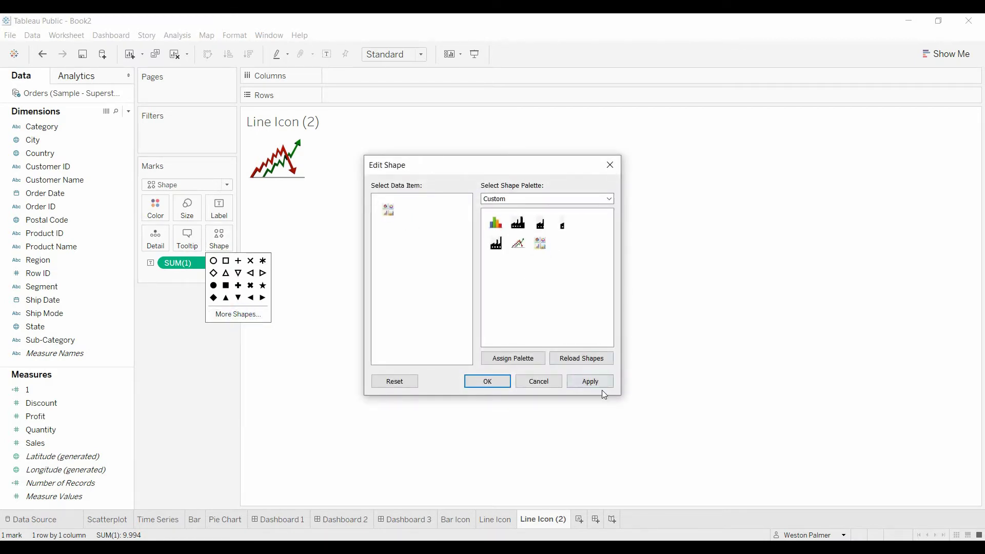
pyautogui.click(589, 382)
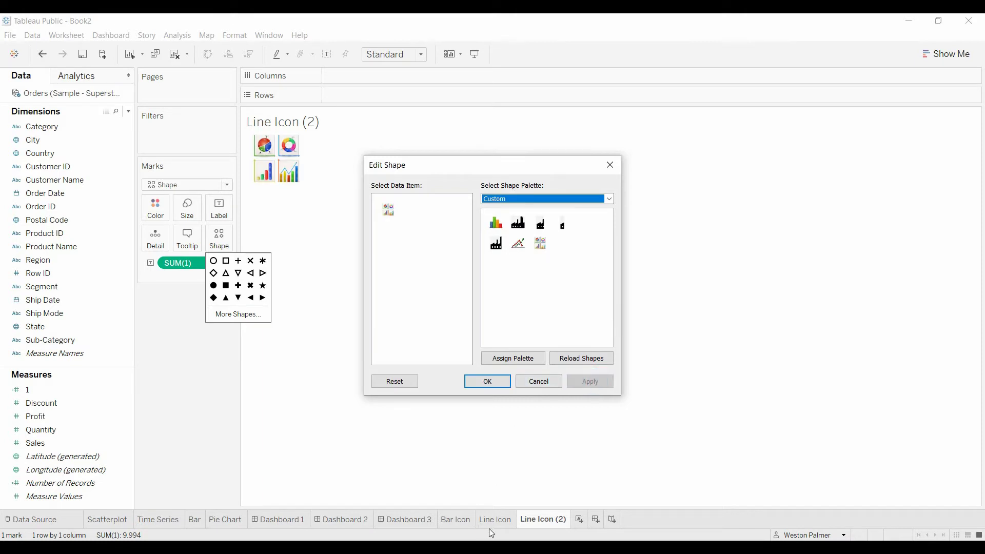
pyautogui.click(496, 380)
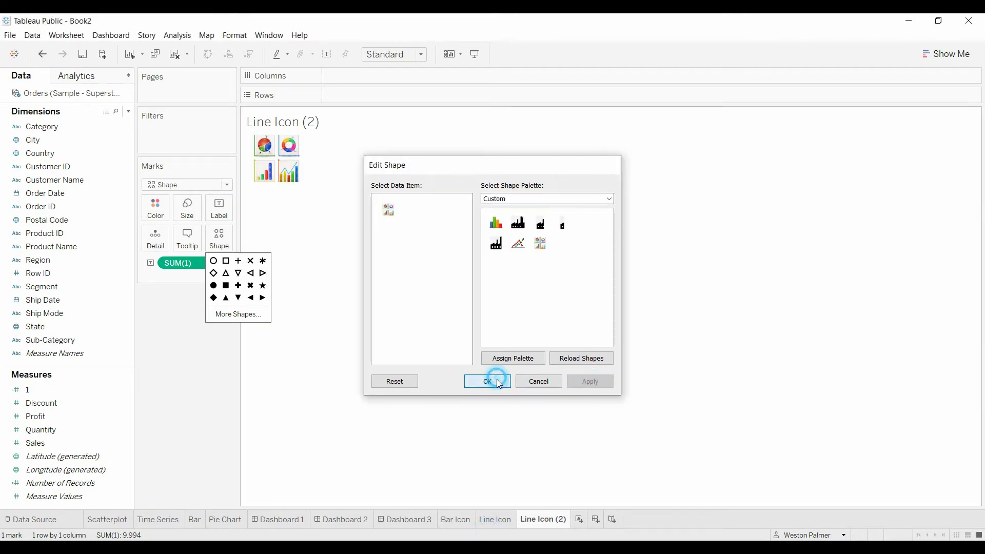
pyautogui.click(494, 518)
# Step: Rename the duplicated sheet from 'Line Icon (2)' to 'Multiple Icon'
pyautogui.click(532, 522)
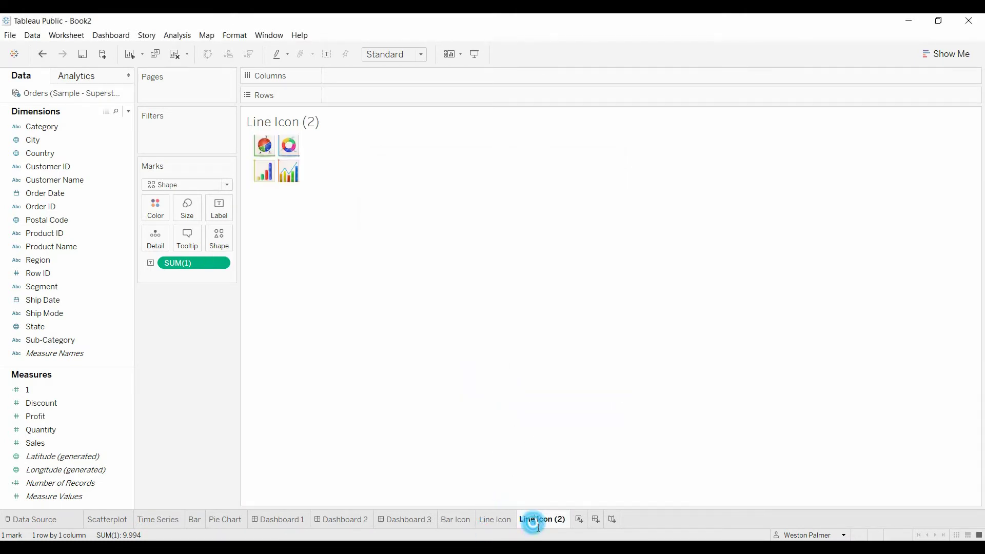
pyautogui.moveTo(511, 526)
pyautogui.write('Multiple')
pyautogui.press('End')
pyautogui.press('BackSpace')
pyautogui.press('BackSpace')
pyautogui.press('BackSpace')
pyautogui.press('BackSpace')
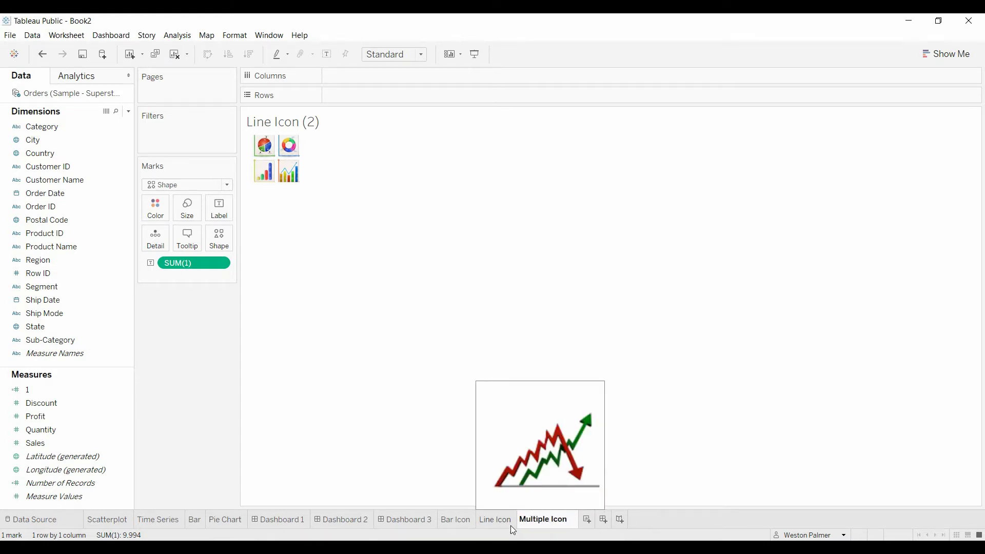
pyautogui.click(393, 441)
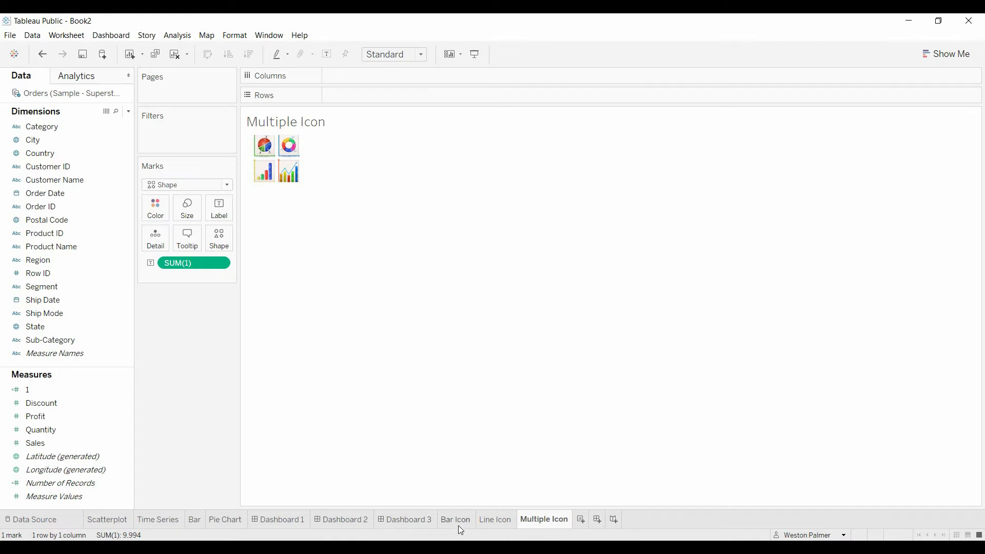
# Step: Add a floating horizontal container to Dashboard 1
pyautogui.click(284, 527)
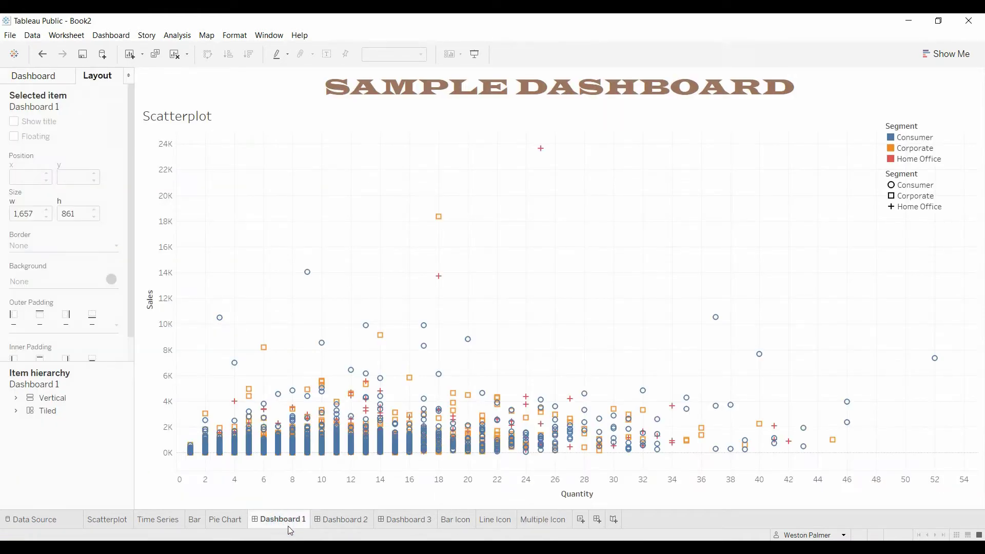
pyautogui.click(29, 75)
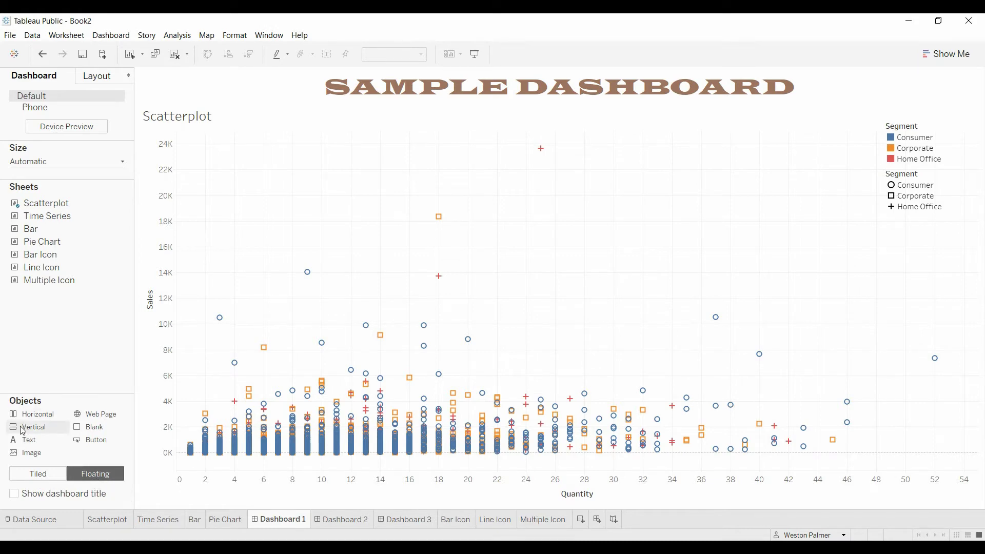
pyautogui.moveTo(24, 418); pyautogui.dragTo(531, 165)
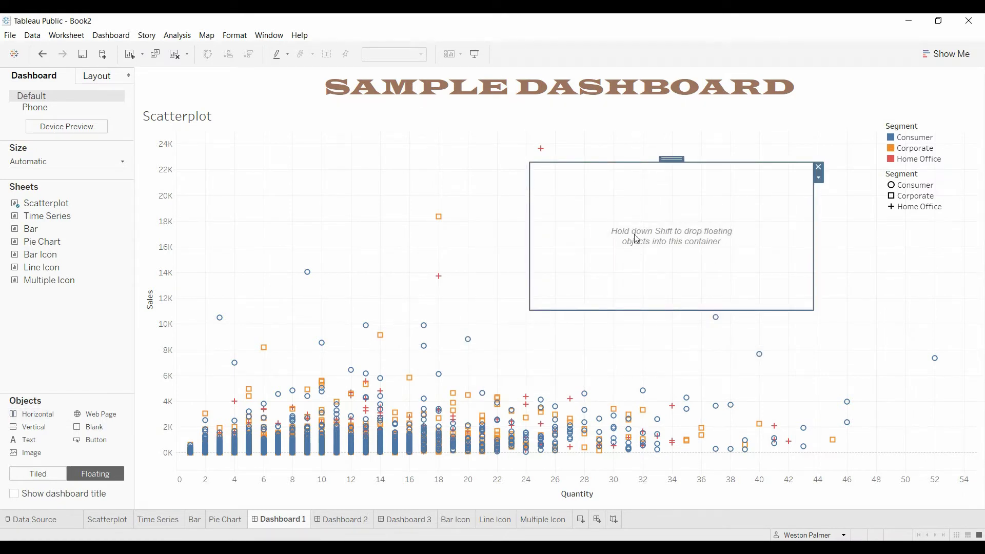
# Step: Place Bar Icon, Line Icon and Multiple Icon side by side inside the container
pyautogui.click(52, 255)
pyautogui.moveTo(52, 255); pyautogui.dragTo(595, 182)
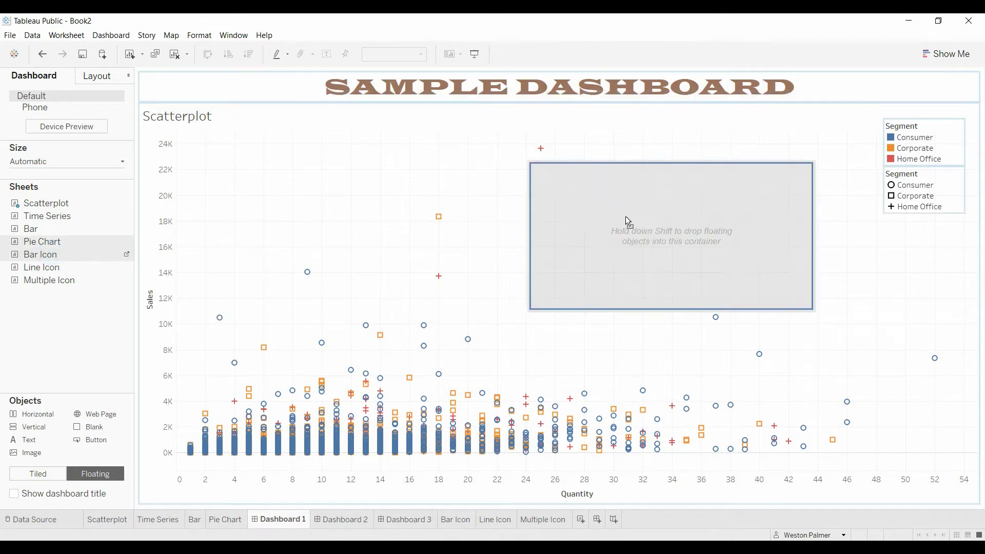
pyautogui.moveTo(625, 219); pyautogui.dragTo(625, 216)
pyautogui.moveTo(47, 273)
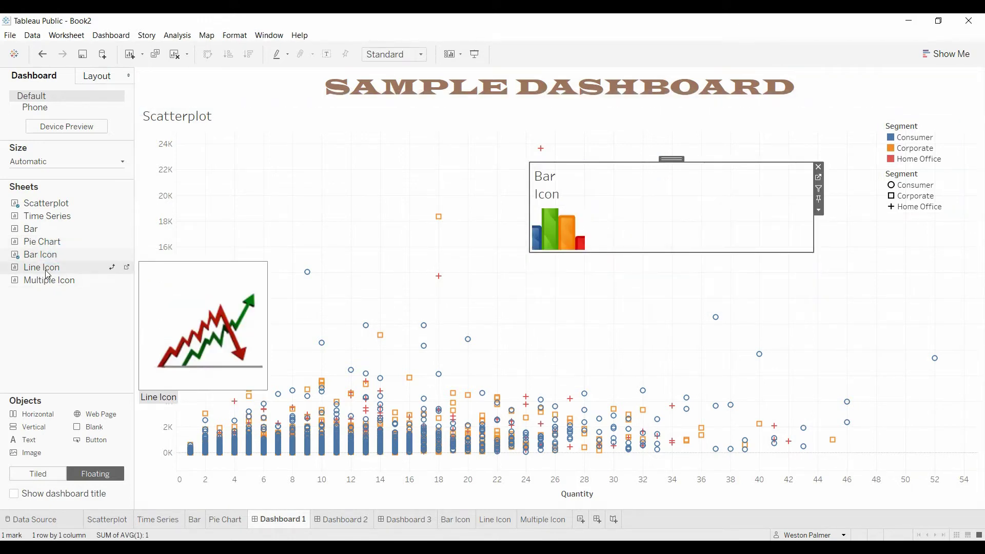
pyautogui.moveTo(47, 274); pyautogui.dragTo(650, 220)
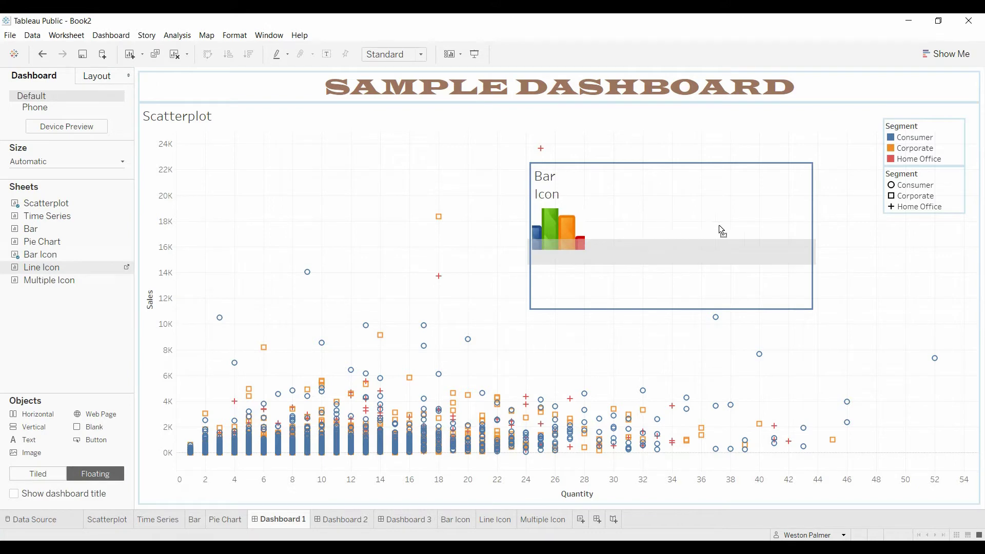
pyautogui.moveTo(733, 226); pyautogui.dragTo(762, 225)
pyautogui.moveTo(38, 278)
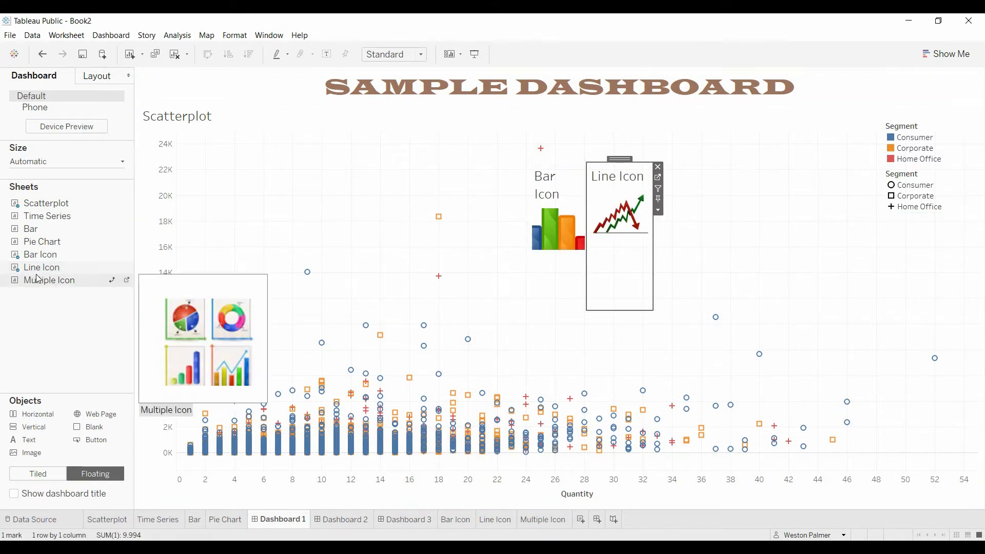
pyautogui.moveTo(38, 286); pyautogui.dragTo(674, 271)
# Step: Hide the titles of the Bar Icon, Line Icon and Multiple Icon sheets
pyautogui.click(545, 200)
pyautogui.rightClick(546, 201)
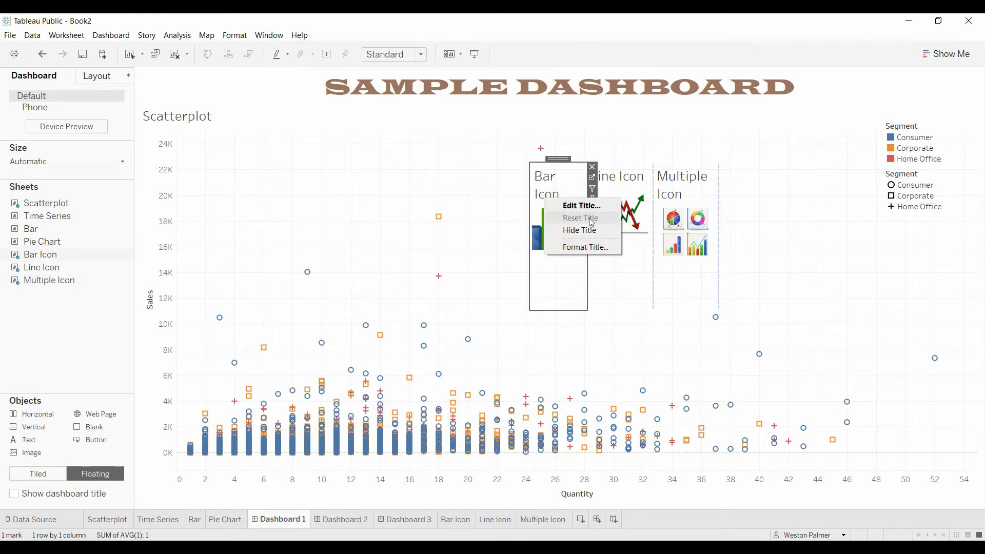
pyautogui.click(597, 232)
pyautogui.click(623, 175)
pyautogui.rightClick(623, 171)
pyautogui.click(650, 200)
pyautogui.click(690, 185)
pyautogui.rightClick(694, 182)
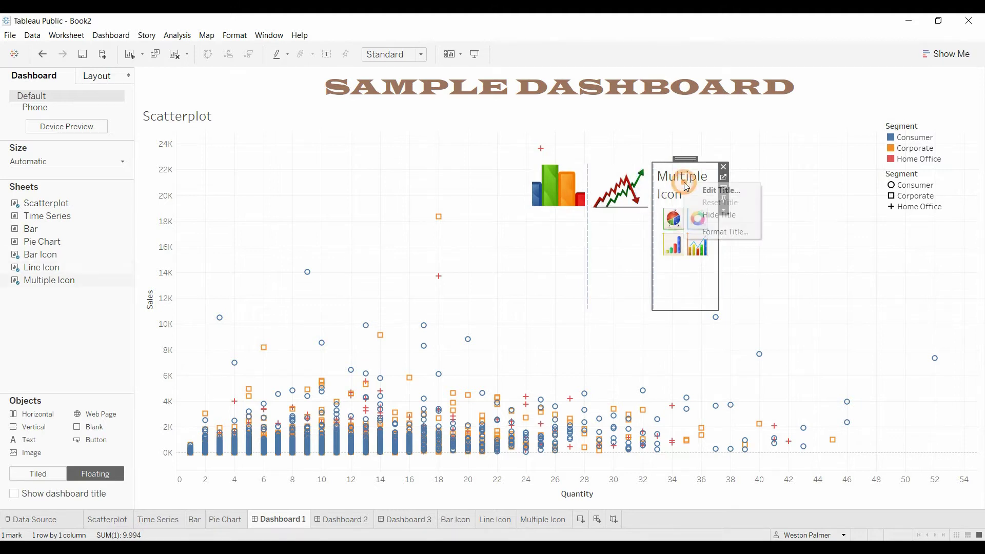
pyautogui.click(701, 215)
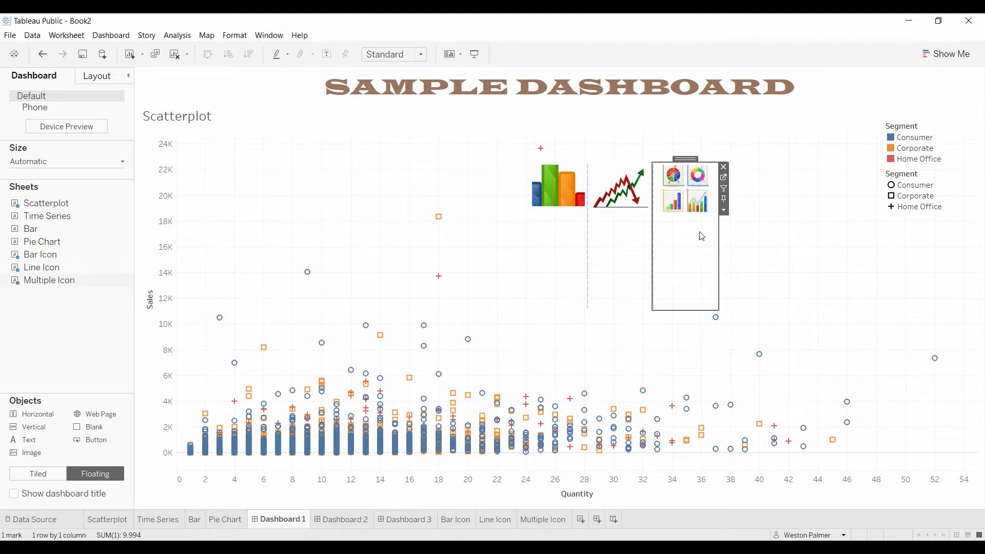
# Step: Shorten the icon container and move it to Dashboard 1's top-left corner
pyautogui.click(726, 254)
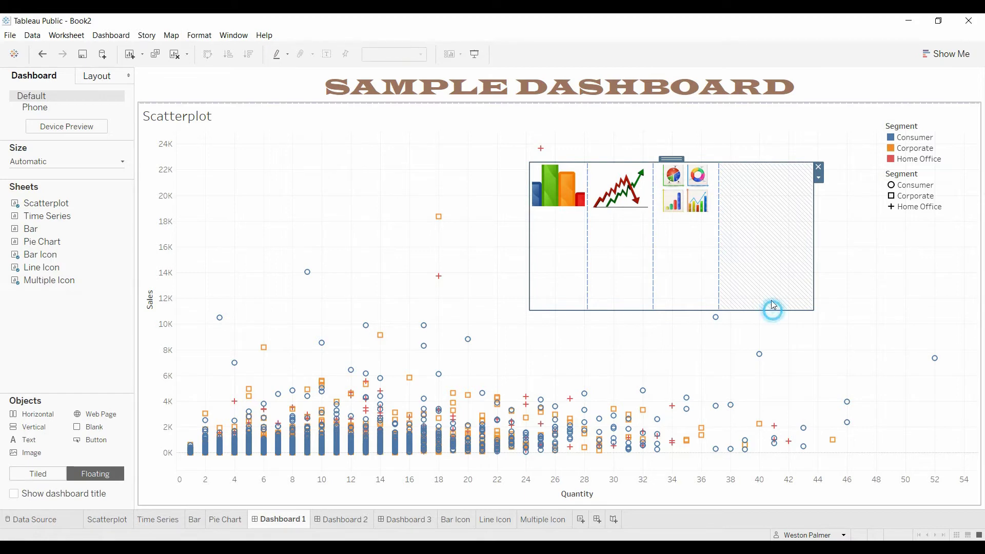
pyautogui.moveTo(772, 310); pyautogui.dragTo(728, 237)
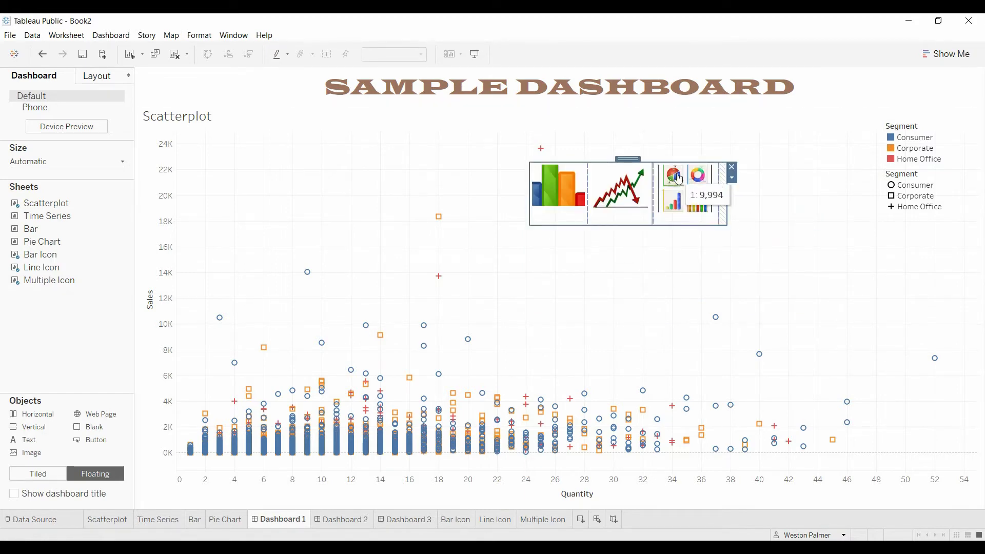
pyautogui.moveTo(638, 162); pyautogui.dragTo(237, 76)
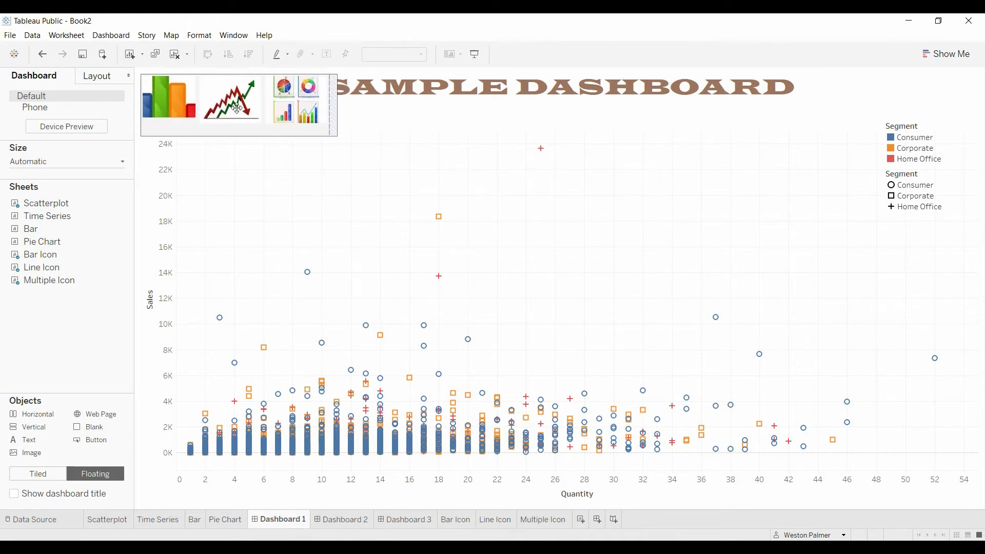
# Step: Fine-tune the floating icon container's height
pyautogui.click(224, 135)
pyautogui.moveTo(225, 138); pyautogui.dragTo(230, 121)
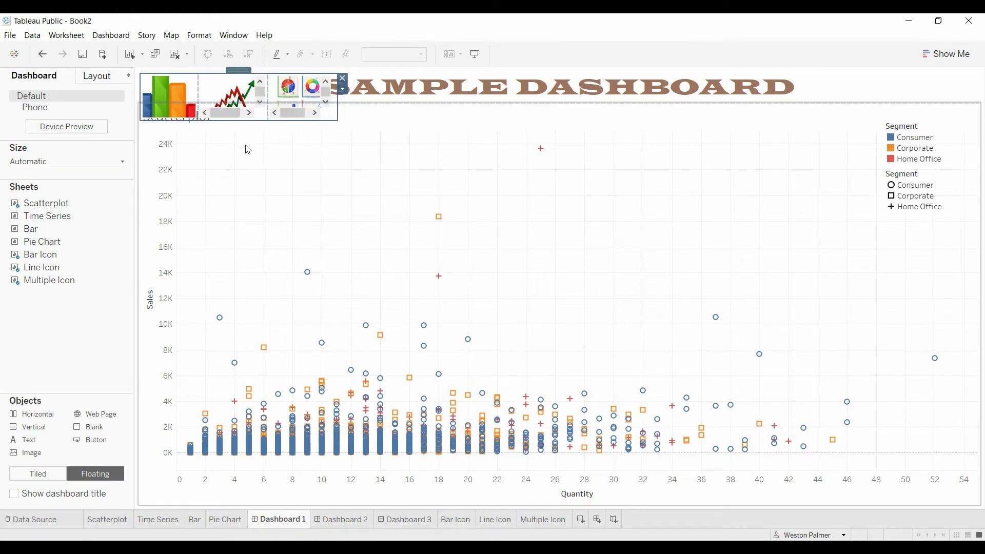
pyautogui.click(323, 120)
pyautogui.moveTo(325, 123); pyautogui.dragTo(325, 131)
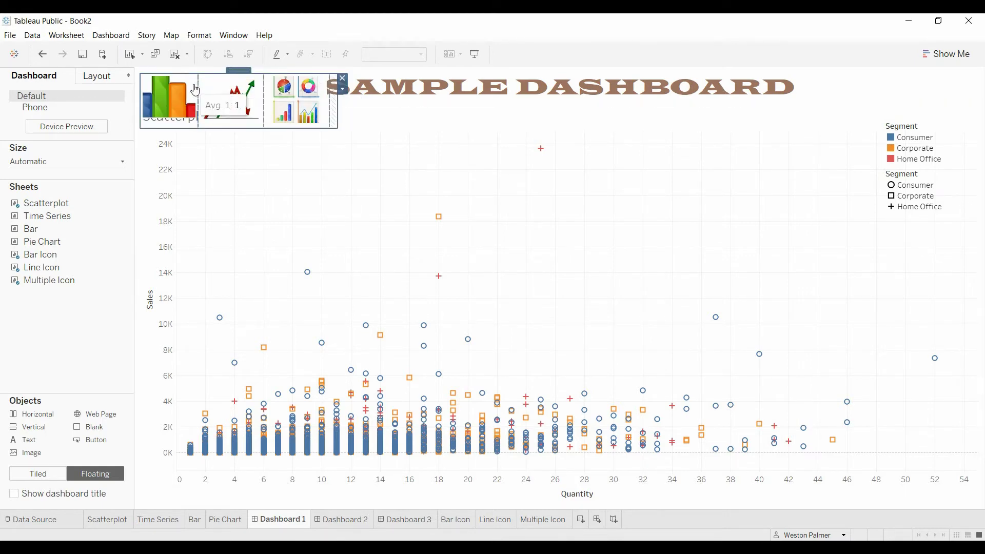
# Step: Set Bar Icon, Line Icon and Multiple Icon each to Fit Entire View
pyautogui.click(195, 91)
pyautogui.click(203, 122)
pyautogui.moveTo(226, 165)
pyautogui.click(353, 198)
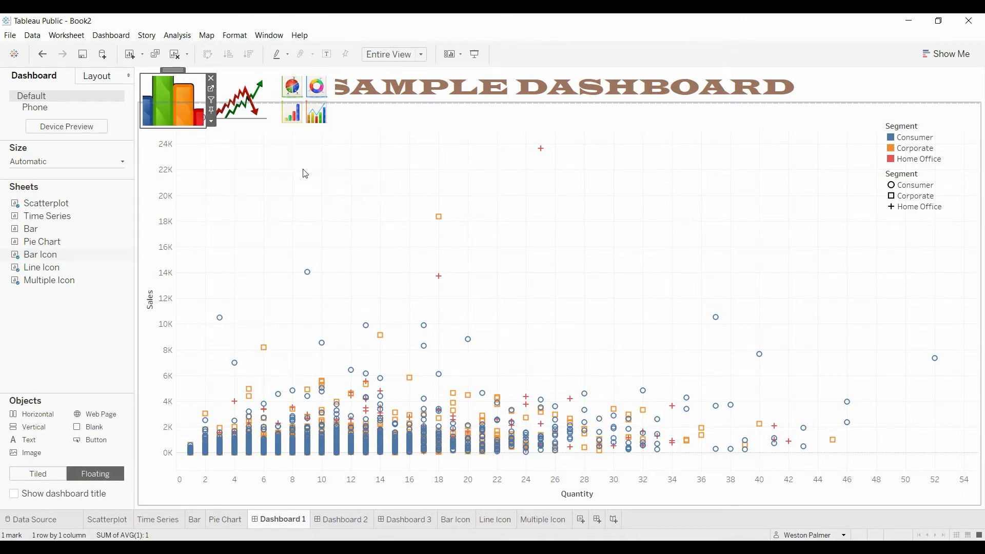
pyautogui.click(259, 114)
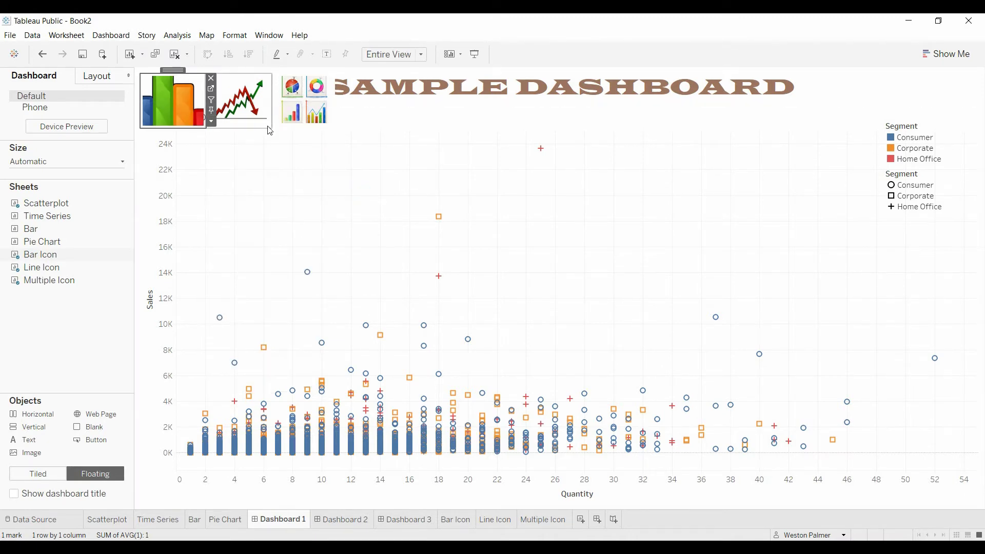
pyautogui.click(277, 121)
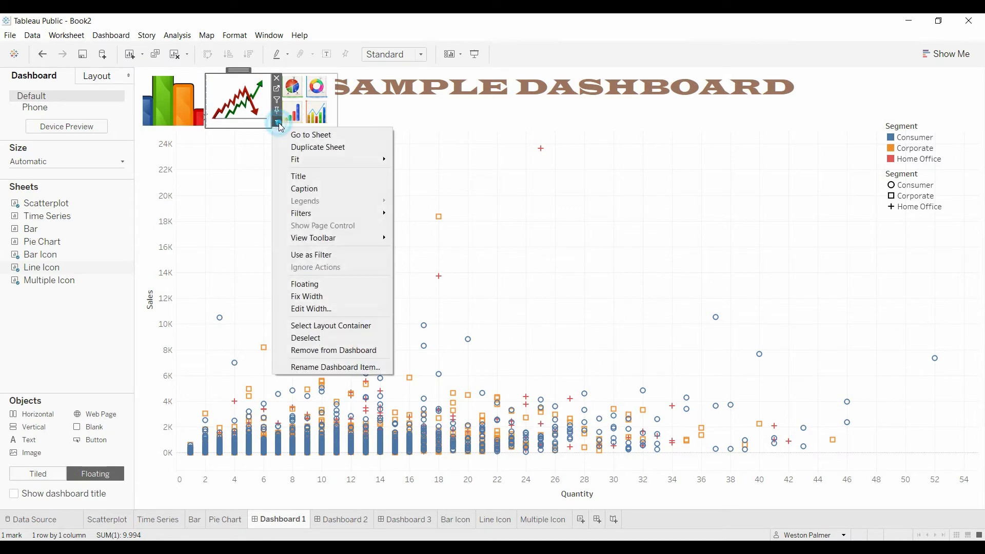
pyautogui.moveTo(311, 160)
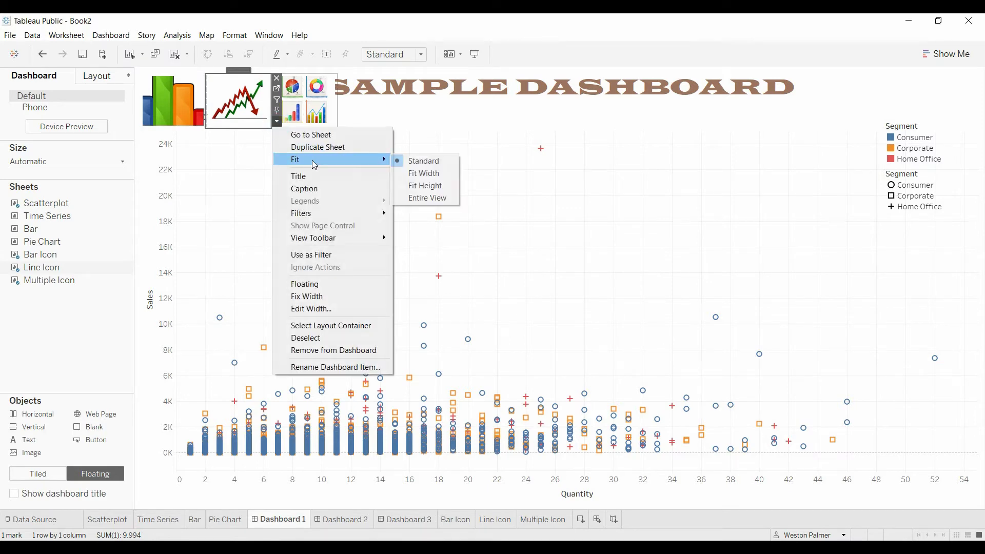
pyautogui.click(426, 198)
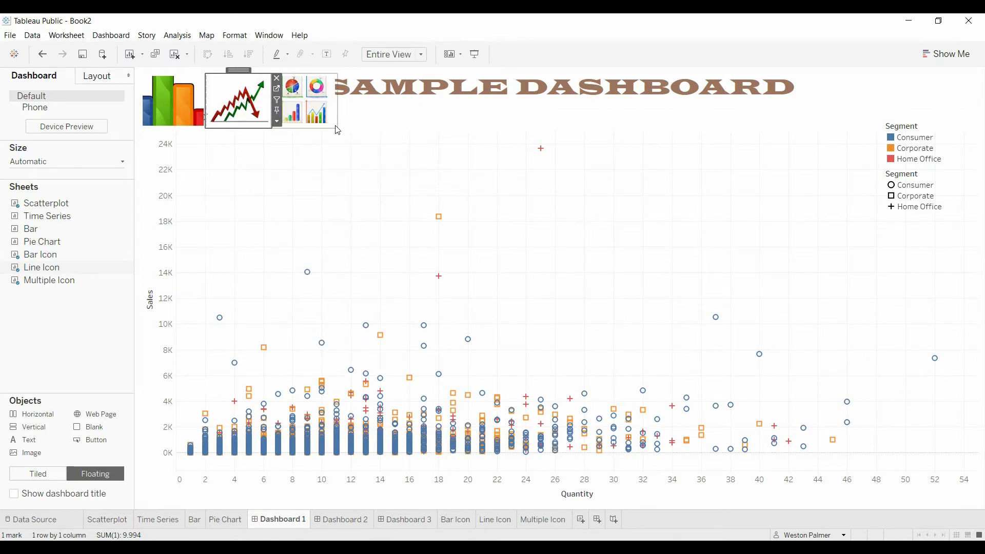
pyautogui.click(336, 127)
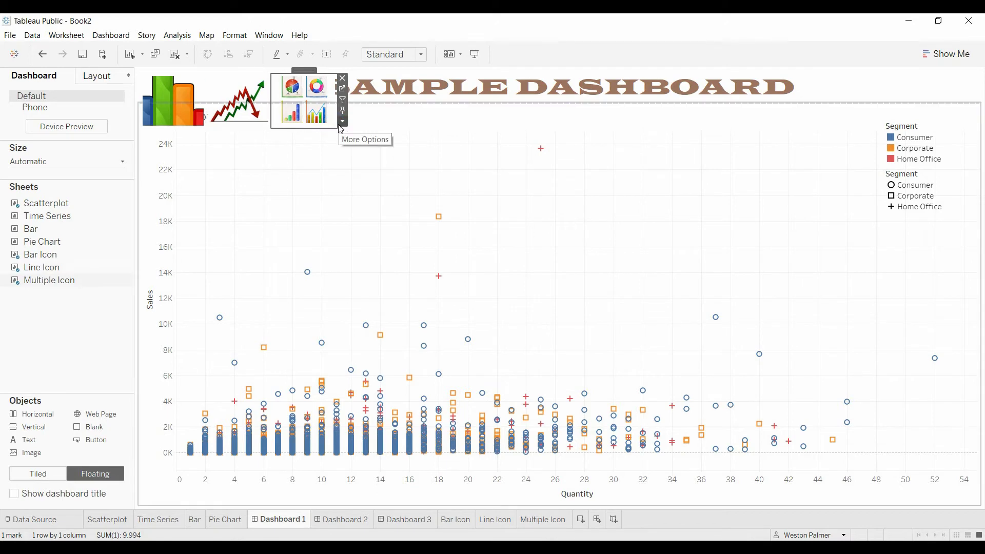
pyautogui.click(342, 126)
pyautogui.moveTo(447, 160)
pyautogui.click(496, 201)
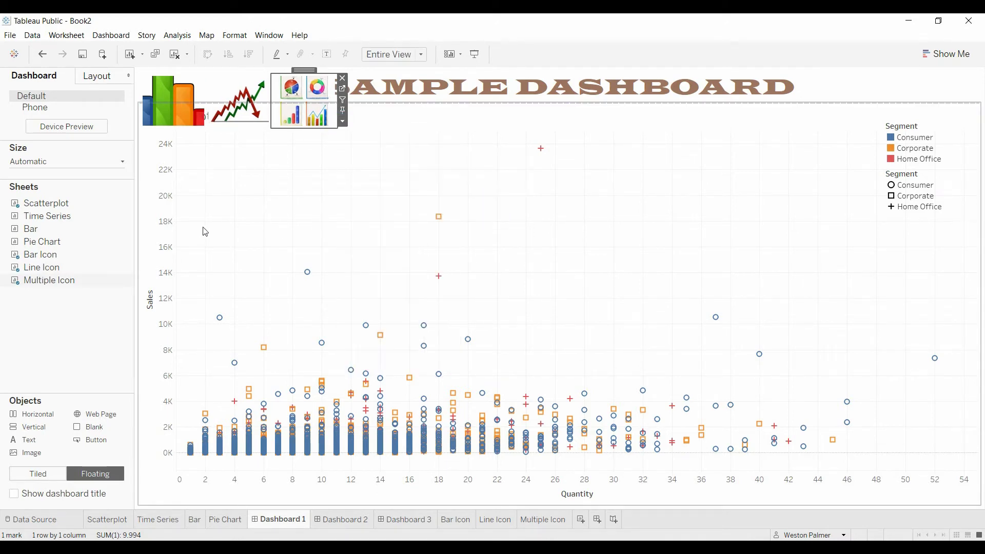
pyautogui.click(290, 208)
pyautogui.click(195, 123)
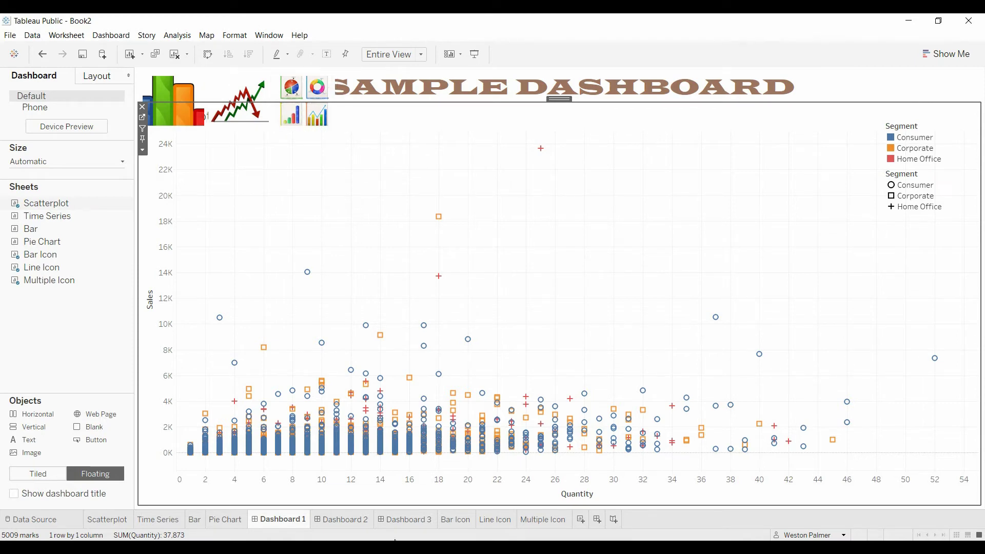
# Step: Replace the Bar Icon tooltip with bold 'Go to Dashboard 1', then go back to Dashboard 1
pyautogui.click(456, 519)
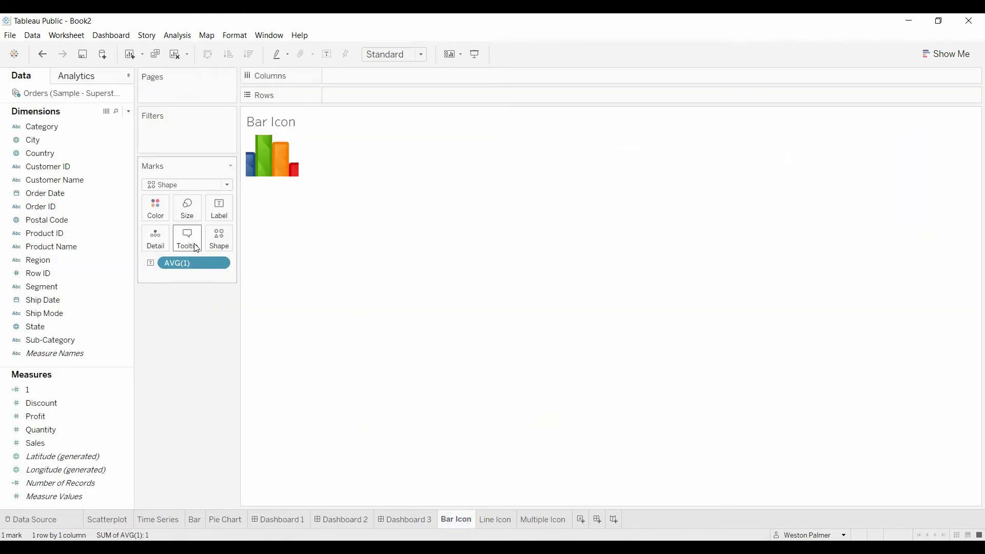
pyautogui.click(441, 228)
pyautogui.hotkey('ctrl', 'a')
pyautogui.hotkey('ctrl', 'b')
pyautogui.write('G')
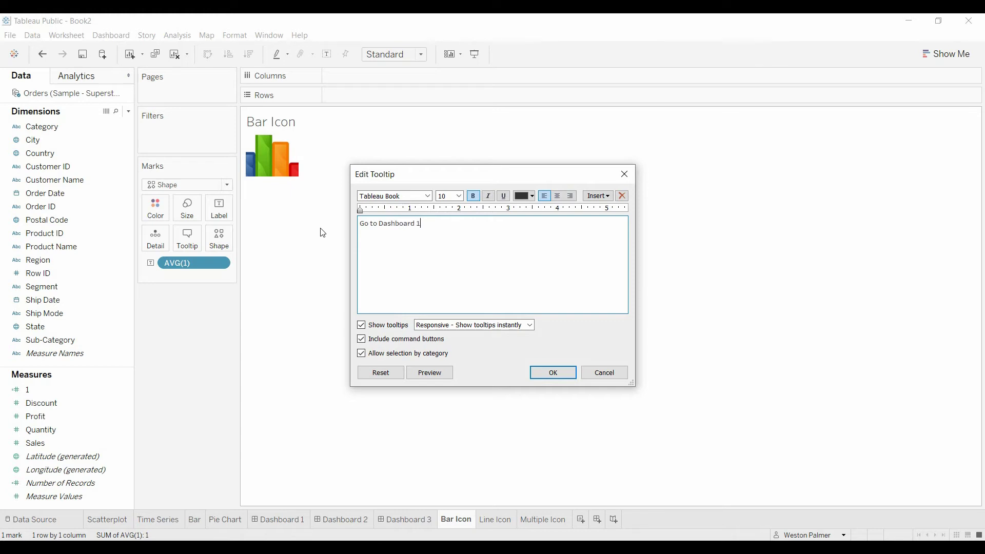
pyautogui.click(553, 374)
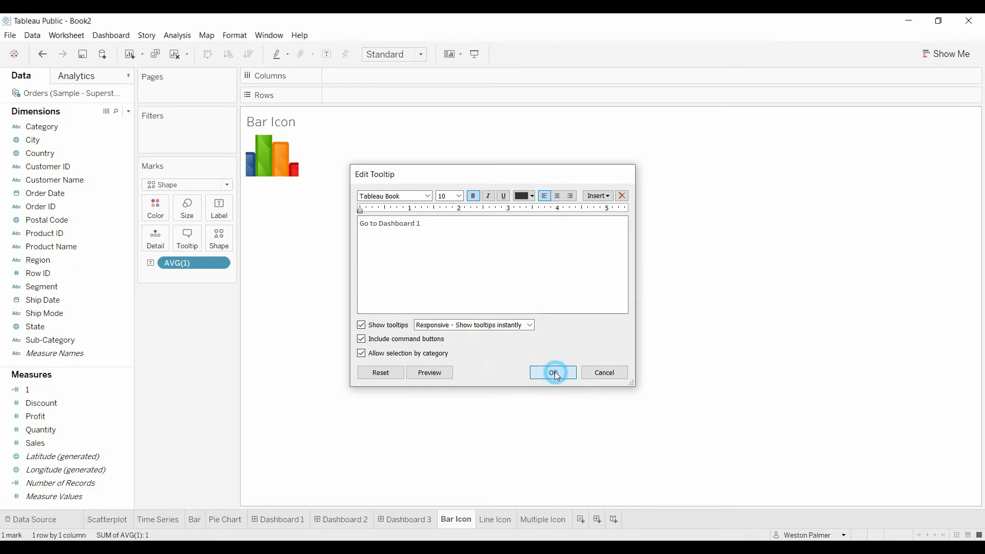
pyautogui.click(300, 522)
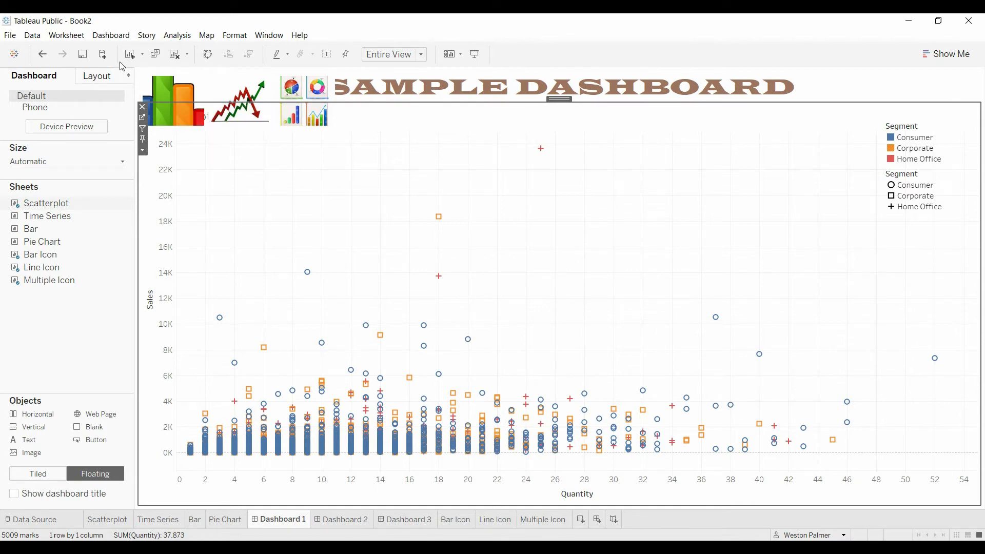
# Step: Add a Go to Sheet action on Dashboard 1 named 'Goto to Bar Chart dashboard'
pyautogui.click(111, 36)
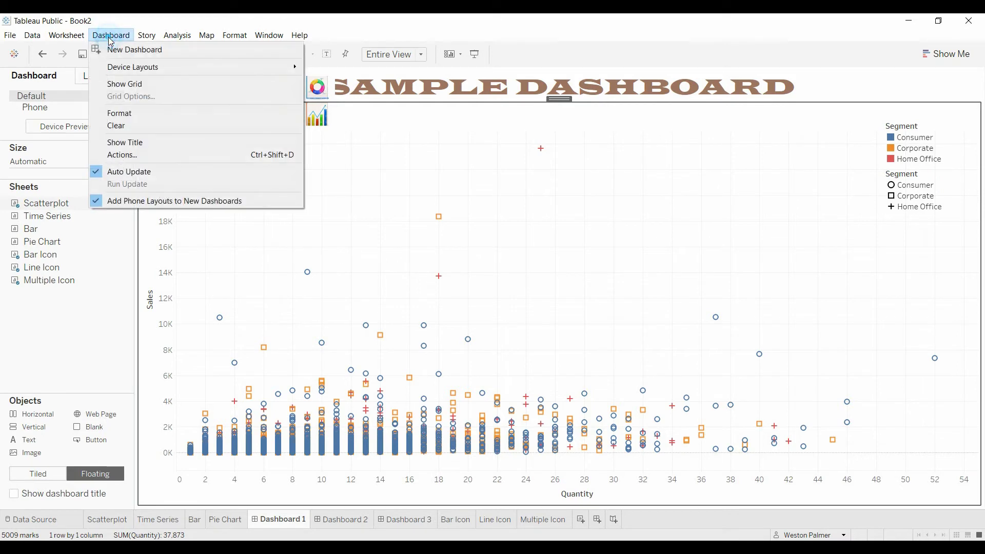
pyautogui.click(123, 155)
pyautogui.click(395, 312)
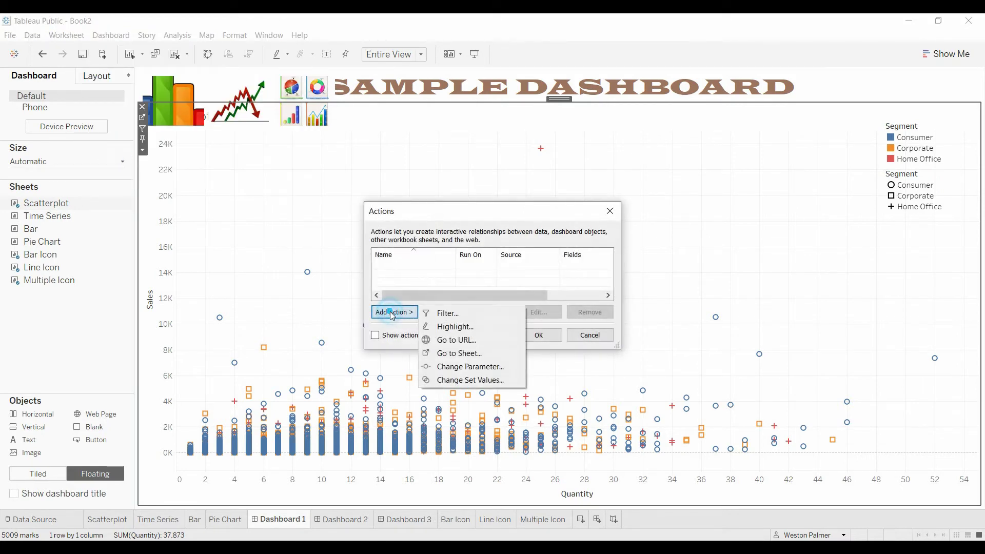
pyautogui.click(514, 354)
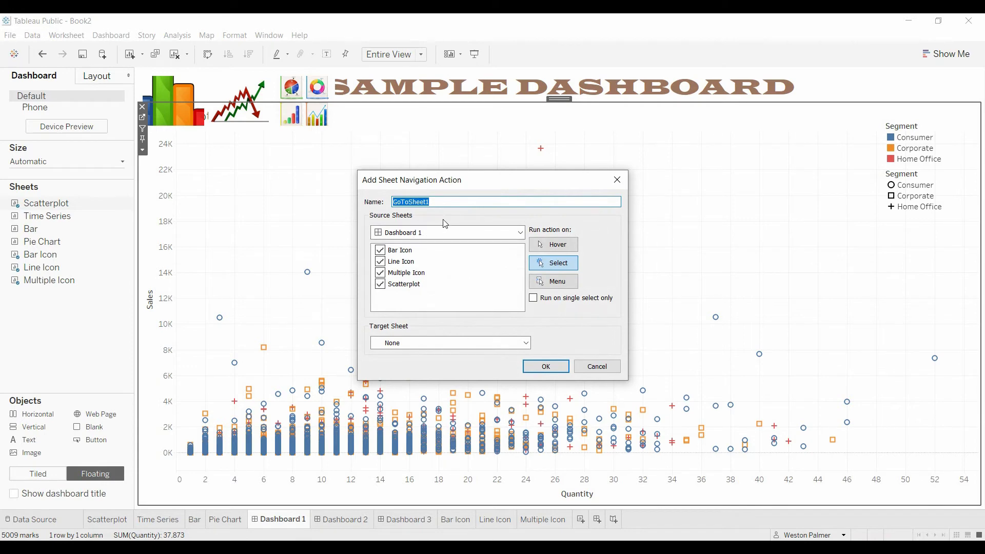
pyautogui.write('Go')
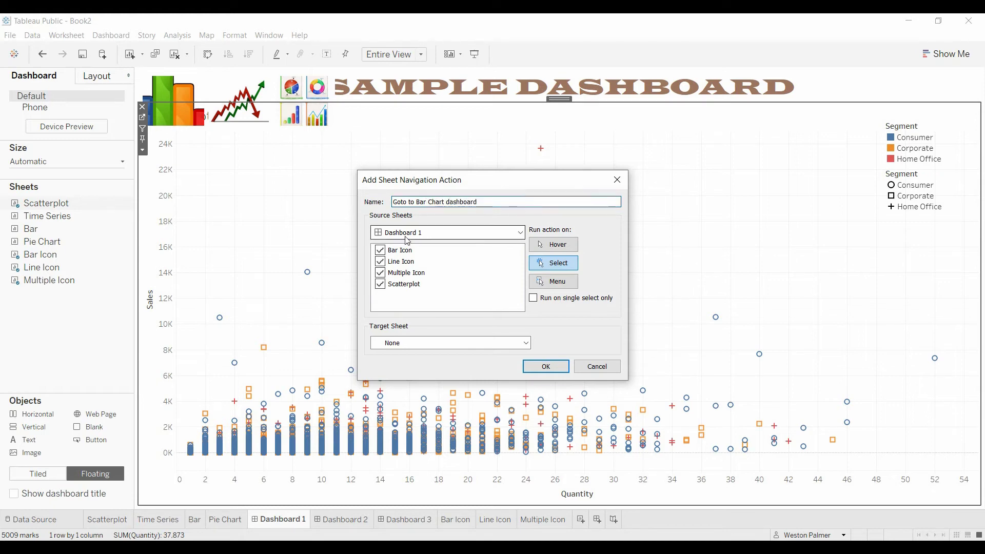
# Step: Keep Bar Icon as the only source, set the target to Dashboard 2, and confirm
pyautogui.click(379, 261)
pyautogui.click(380, 273)
pyautogui.click(381, 285)
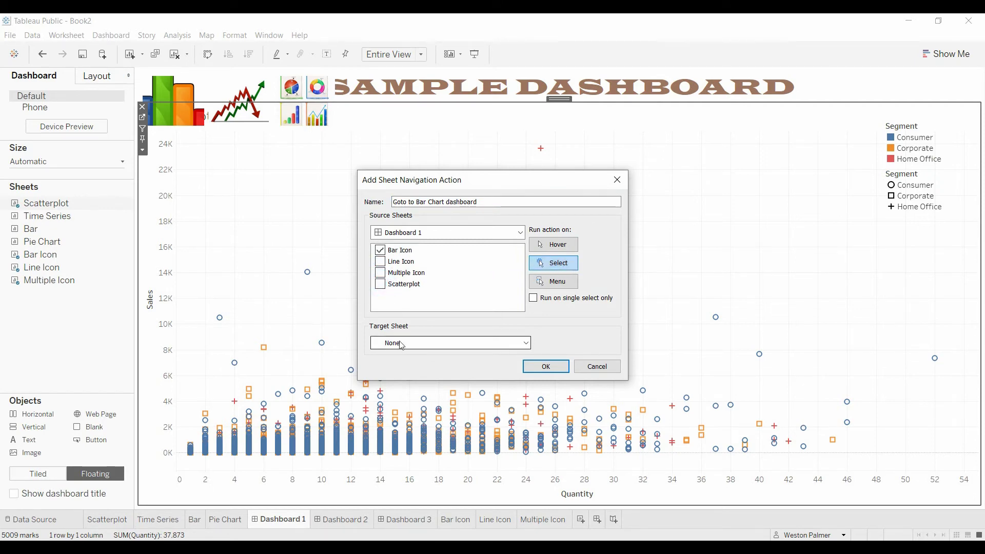
pyautogui.click(527, 344)
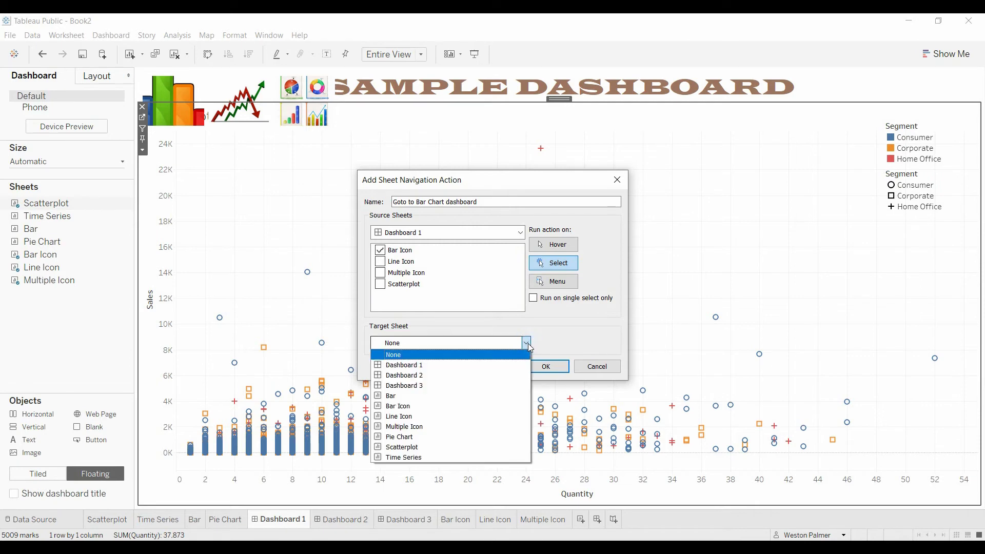
pyautogui.click(479, 380)
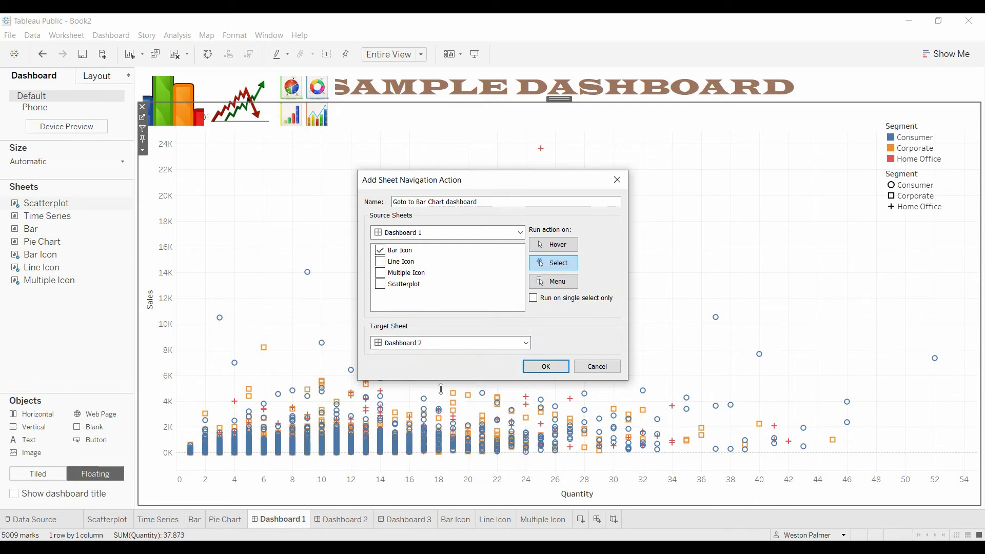
pyautogui.click(547, 370)
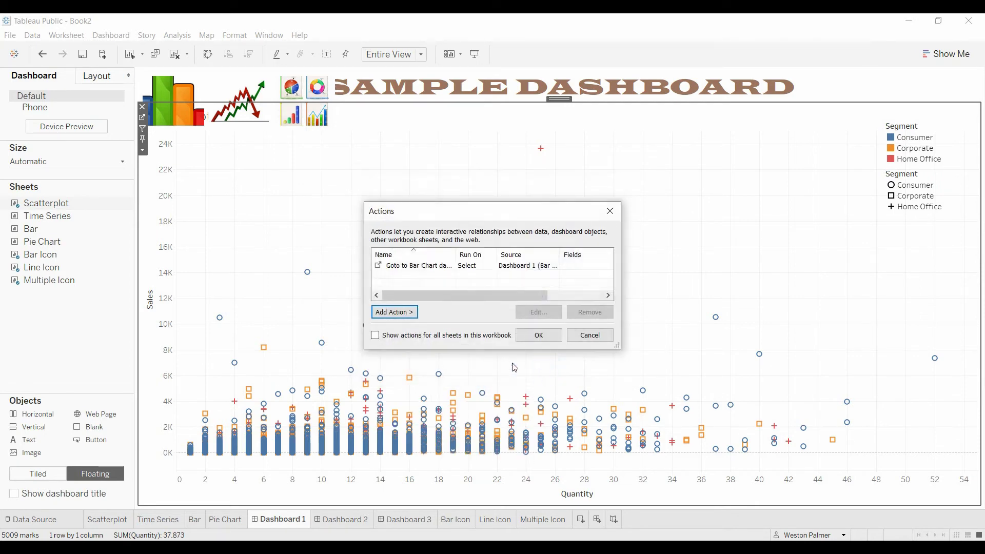
pyautogui.click(538, 335)
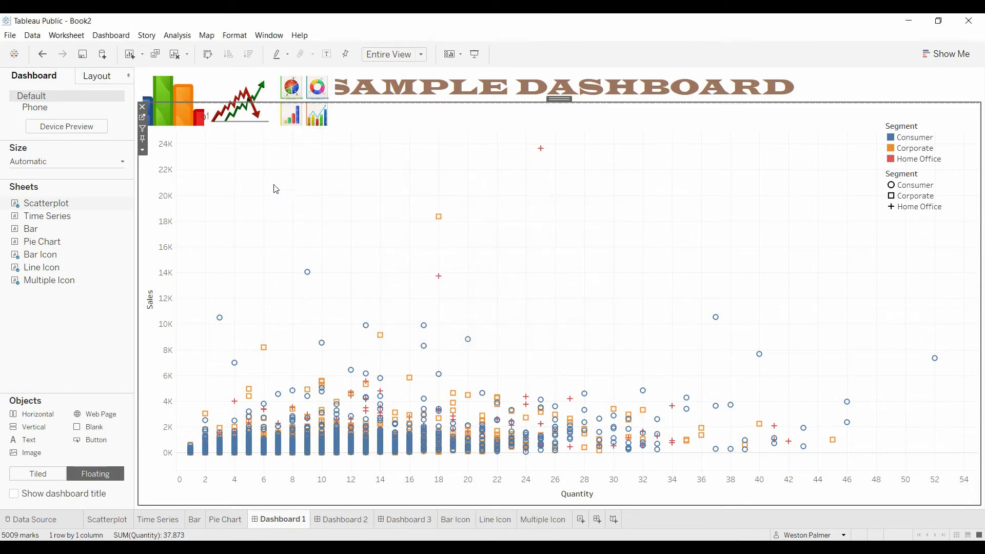
# Step: On Dashboard 2, add a floating horizontal container holding Bar Icon, Line Icon and Multiple Icon
pyautogui.click(181, 100)
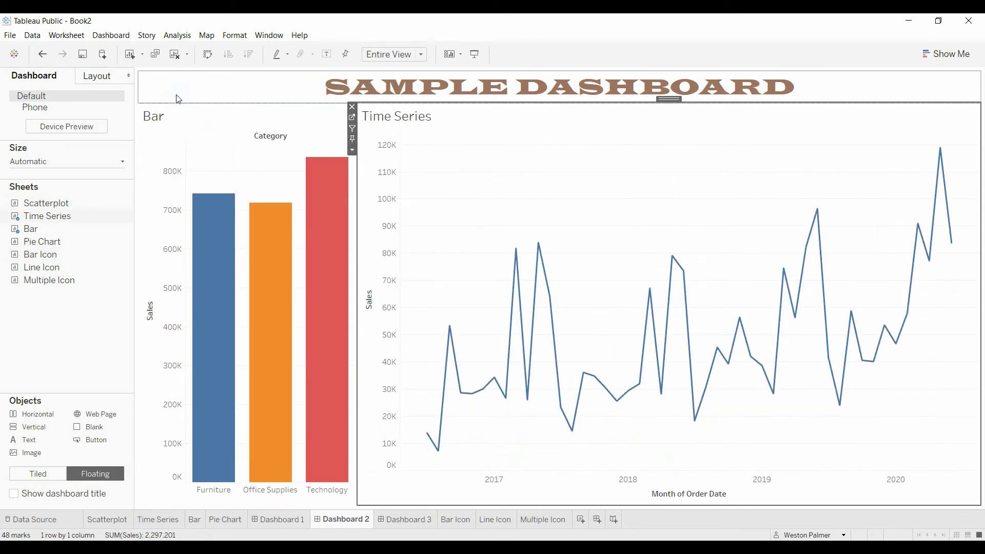
pyautogui.moveTo(327, 486)
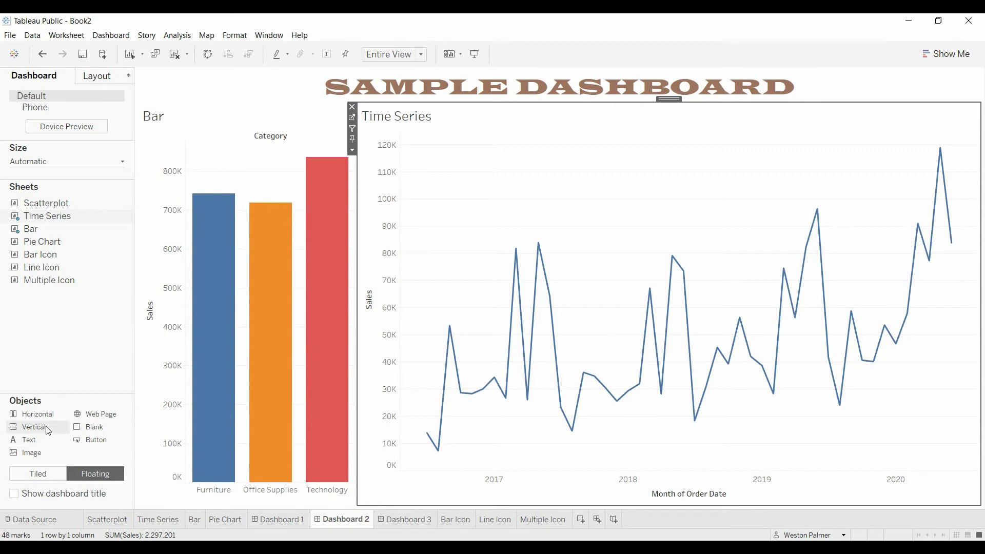
pyautogui.moveTo(32, 414); pyautogui.dragTo(475, 141)
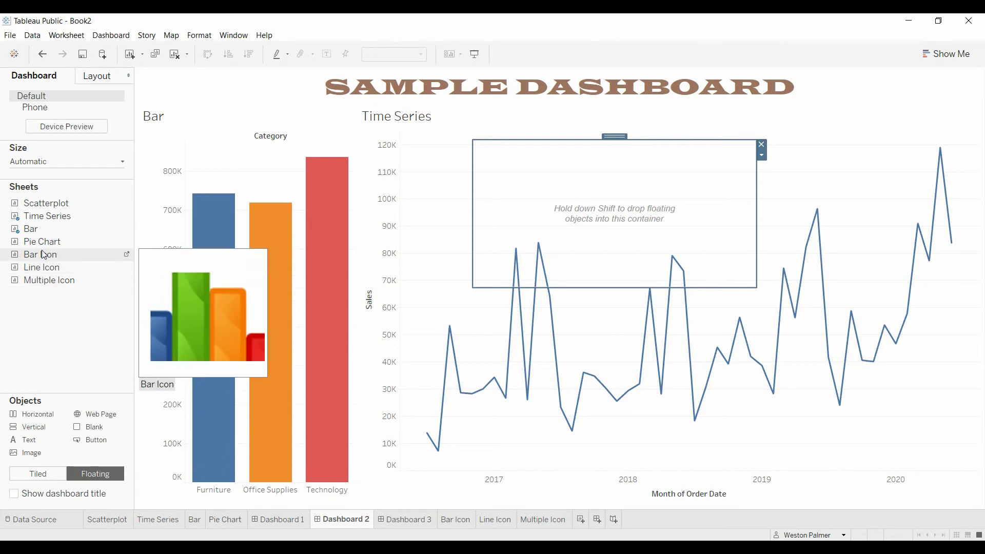
pyautogui.moveTo(41, 254); pyautogui.dragTo(539, 206)
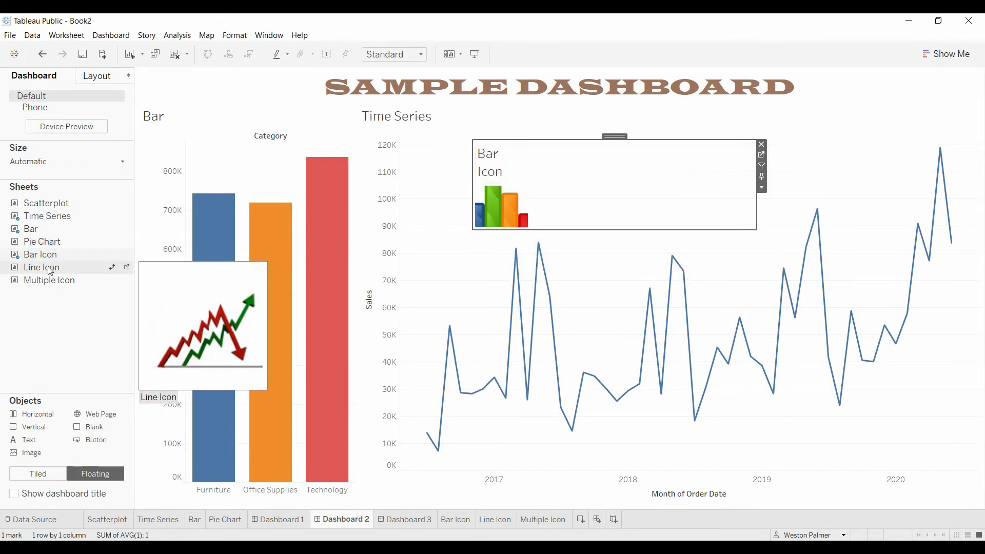
pyautogui.moveTo(42, 266); pyautogui.dragTo(746, 195)
pyautogui.moveTo(42, 280); pyautogui.dragTo(641, 261)
# Step: Hide the titles of the three icon sheets and trim the container to fit them
pyautogui.rightClick(497, 165)
pyautogui.click(531, 197)
pyautogui.rightClick(558, 159)
pyautogui.click(593, 189)
pyautogui.rightClick(630, 152)
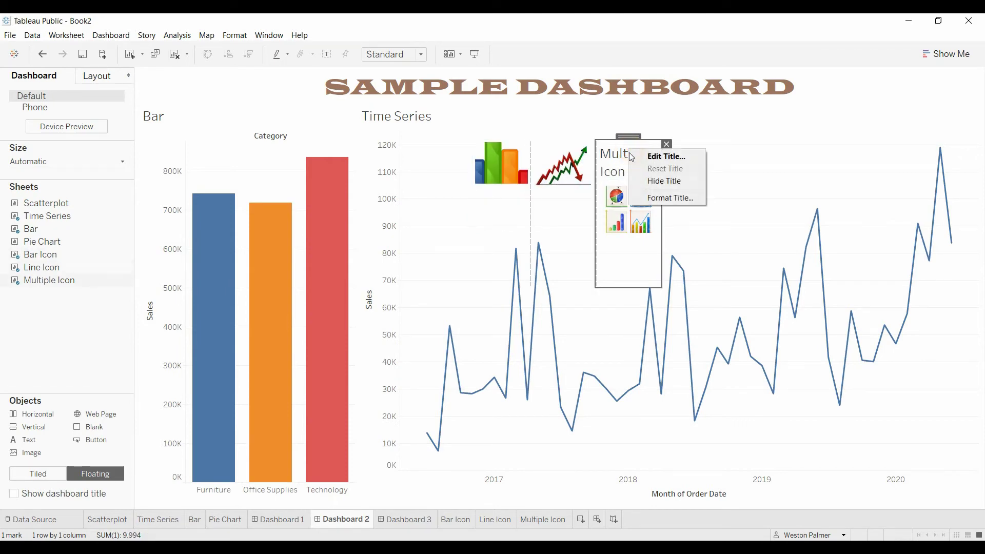
pyautogui.click(656, 186)
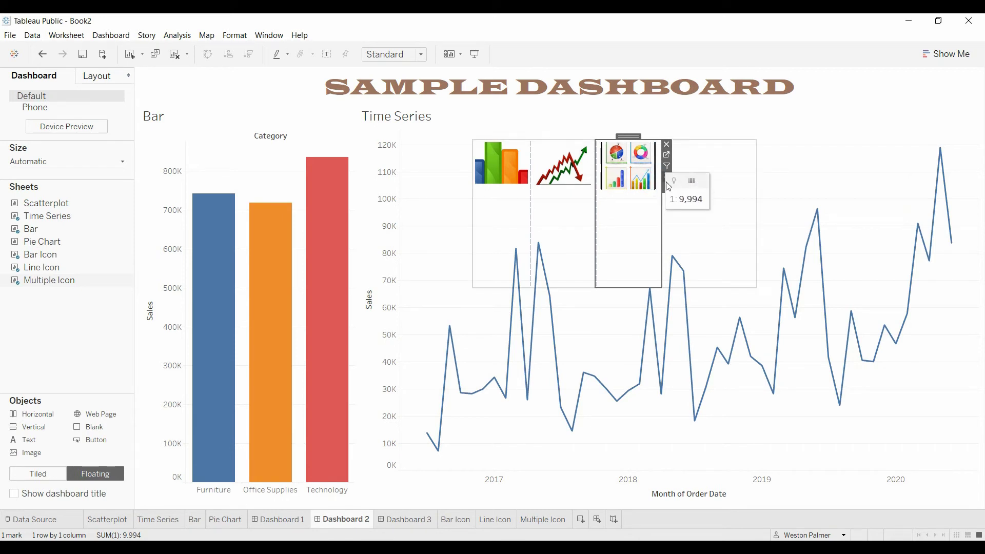
pyautogui.moveTo(708, 286); pyautogui.dragTo(728, 192)
pyautogui.moveTo(765, 164); pyautogui.dragTo(667, 161)
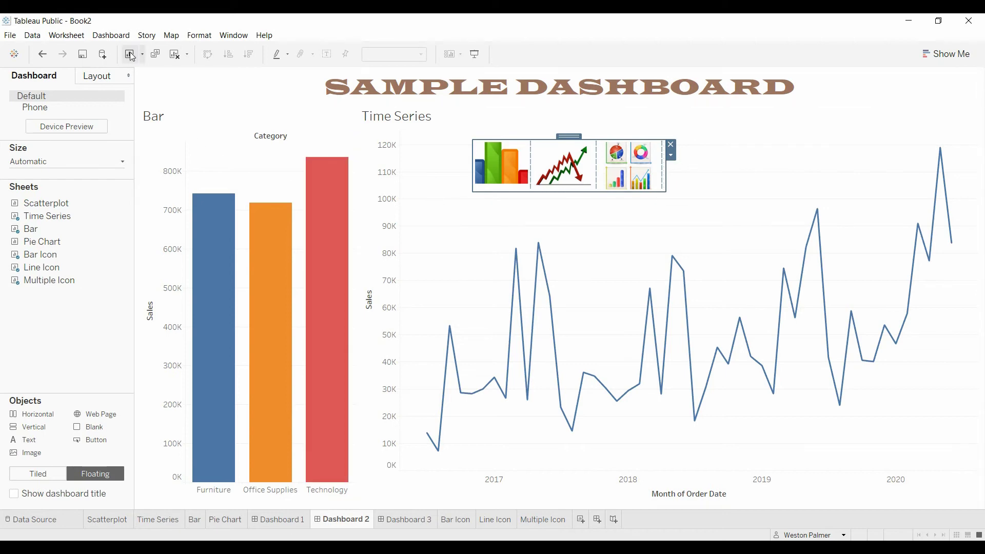
# Step: On Dashboard 2, add a Go to Sheet action with Line Icon as its only source
pyautogui.click(101, 36)
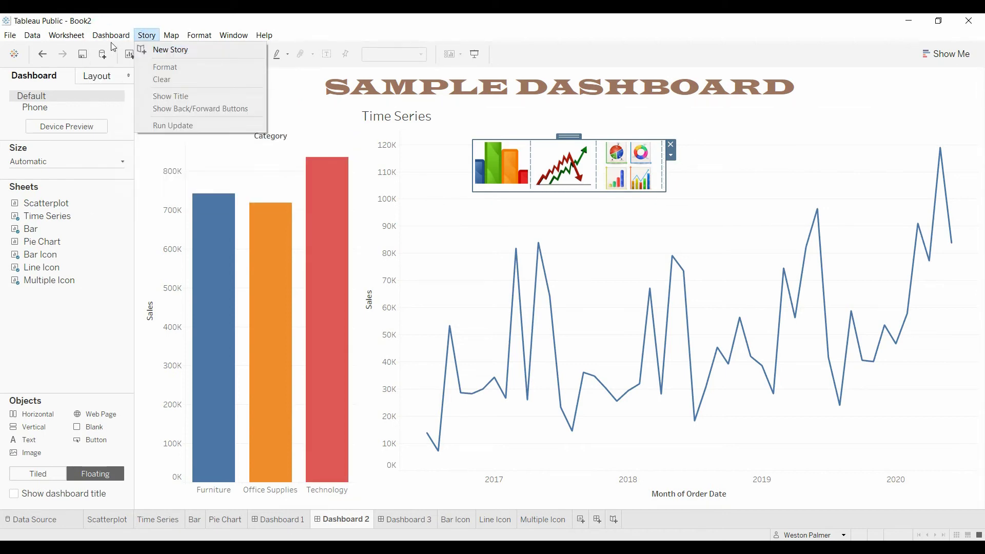
pyautogui.click(121, 155)
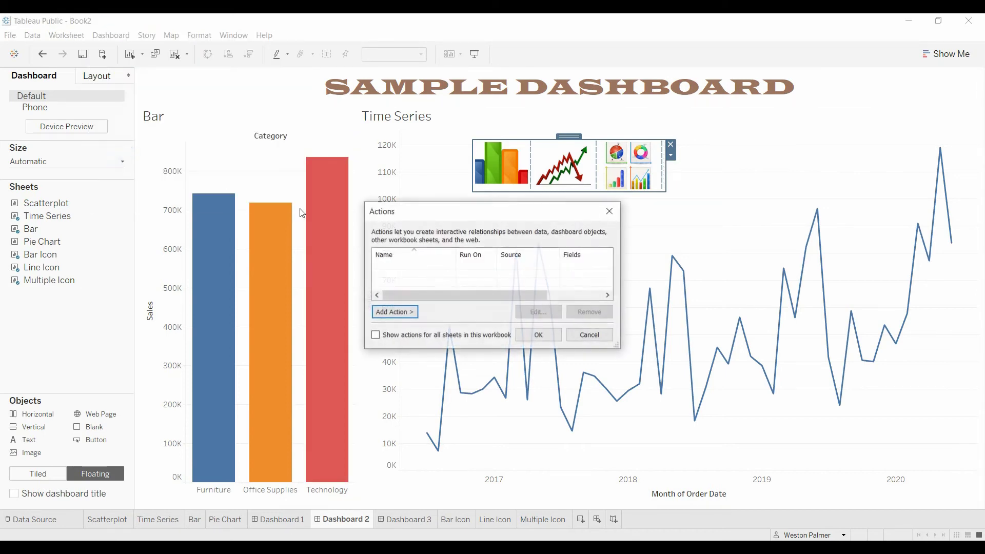
pyautogui.click(395, 312)
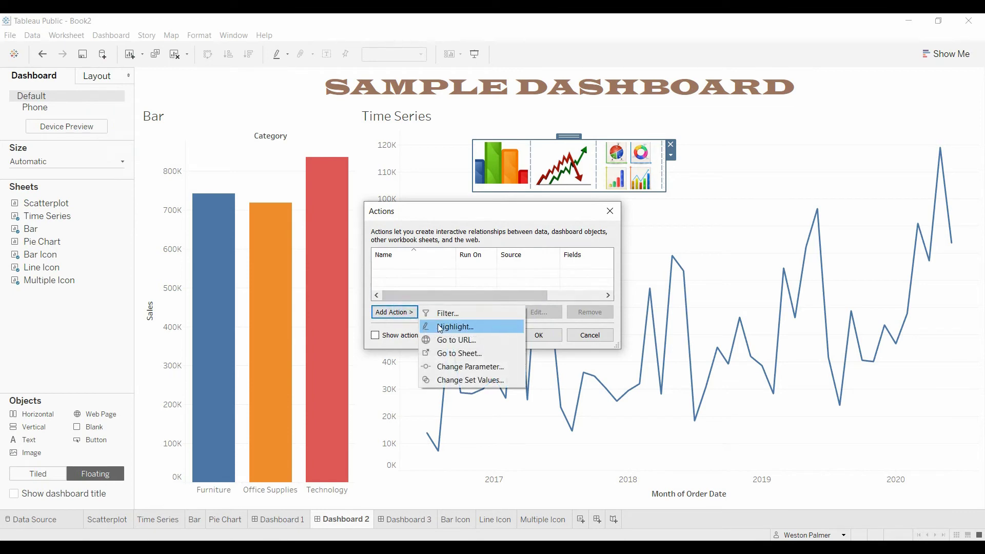
pyautogui.click(462, 354)
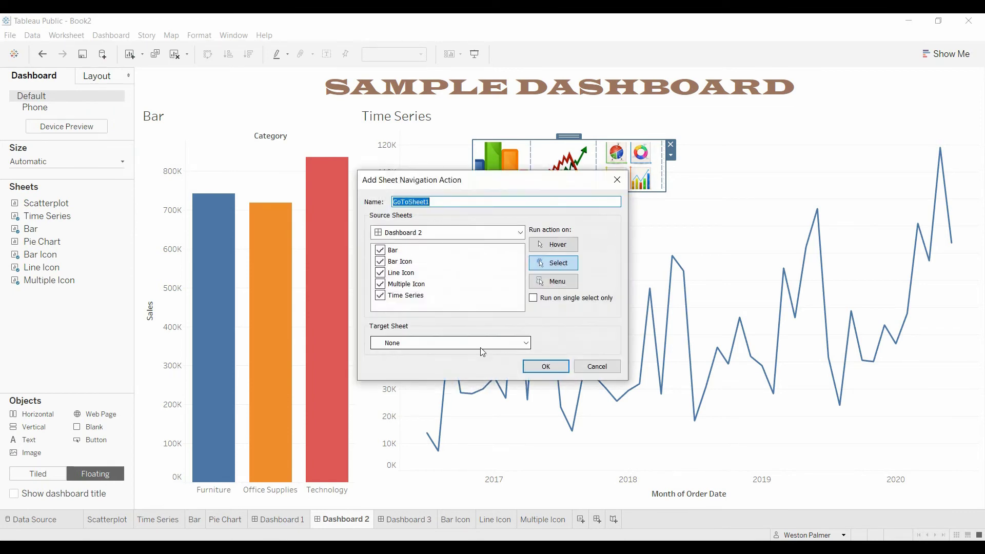
pyautogui.click(380, 250)
pyautogui.click(381, 261)
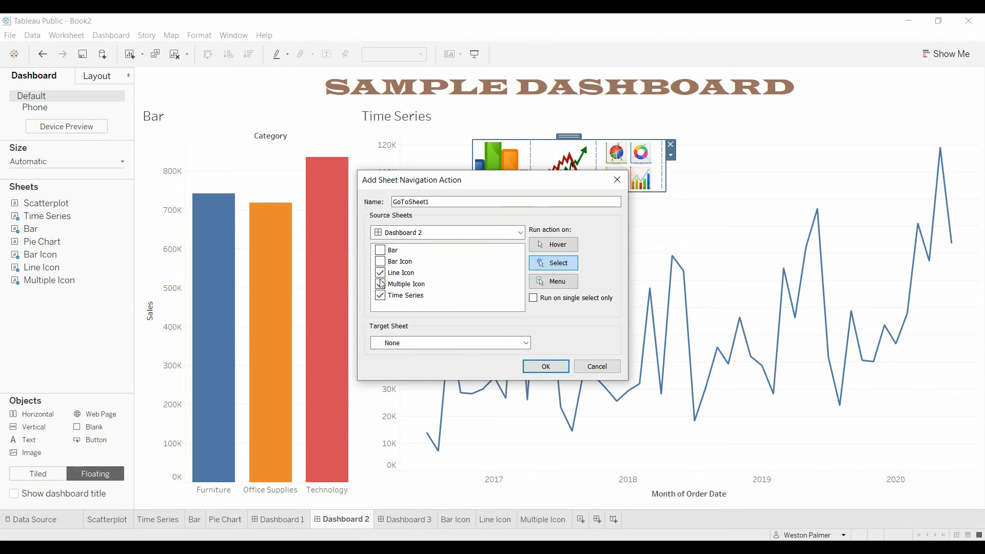
pyautogui.click(381, 283)
pyautogui.click(380, 295)
# Step: Name the action 'Goto to Scatterplot', target Dashboard 1, and confirm
pyautogui.moveTo(442, 204); pyautogui.dragTo(392, 207)
pyautogui.press('BackSpace')
pyautogui.press('BackSpace')
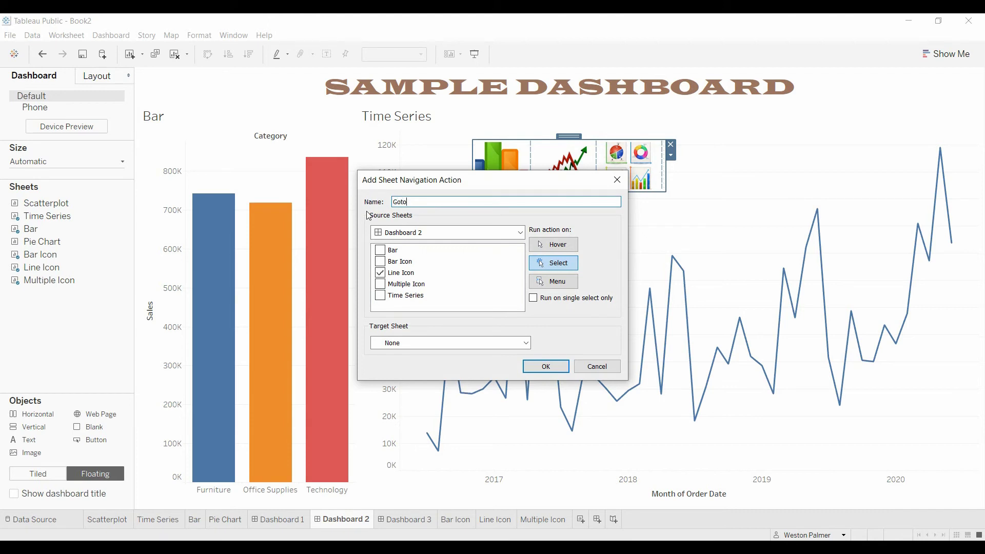
pyautogui.write('oto to Scatterplot')
pyautogui.click(525, 343)
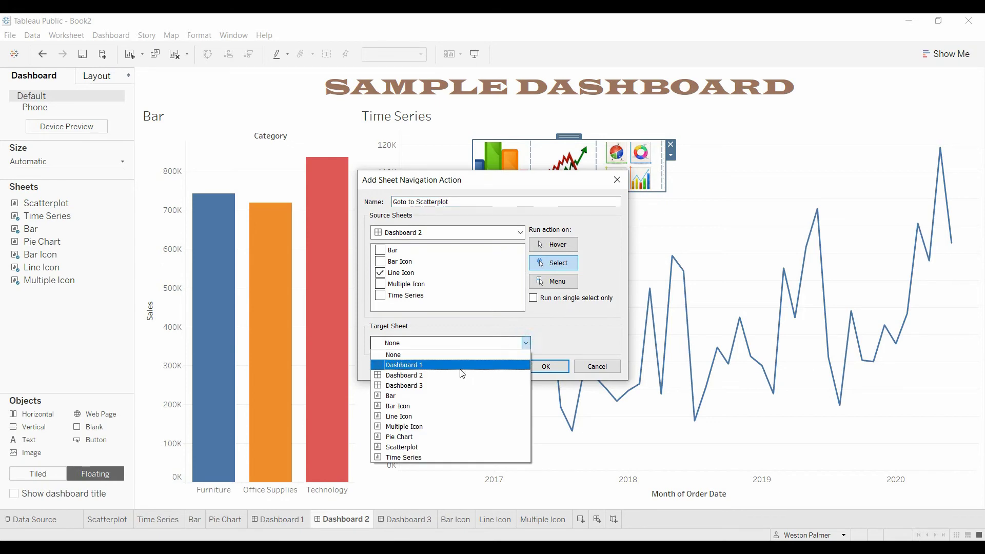
pyautogui.click(457, 365)
pyautogui.click(562, 365)
# Step: Close Actions, move the icon container to the top-left at 6, 12, and narrow it to 360 wide
pyautogui.click(539, 335)
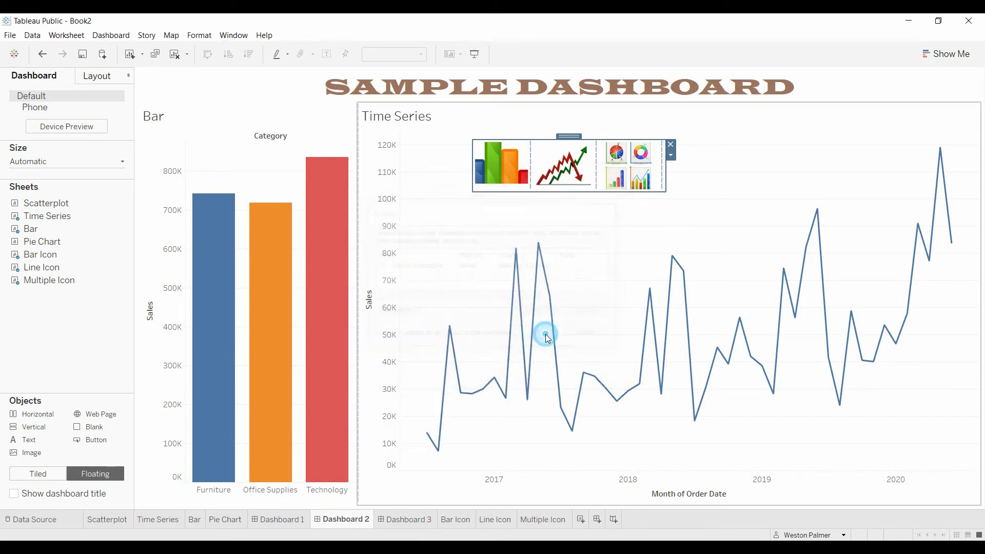
pyautogui.moveTo(549, 132); pyautogui.dragTo(238, 72)
pyautogui.click(99, 75)
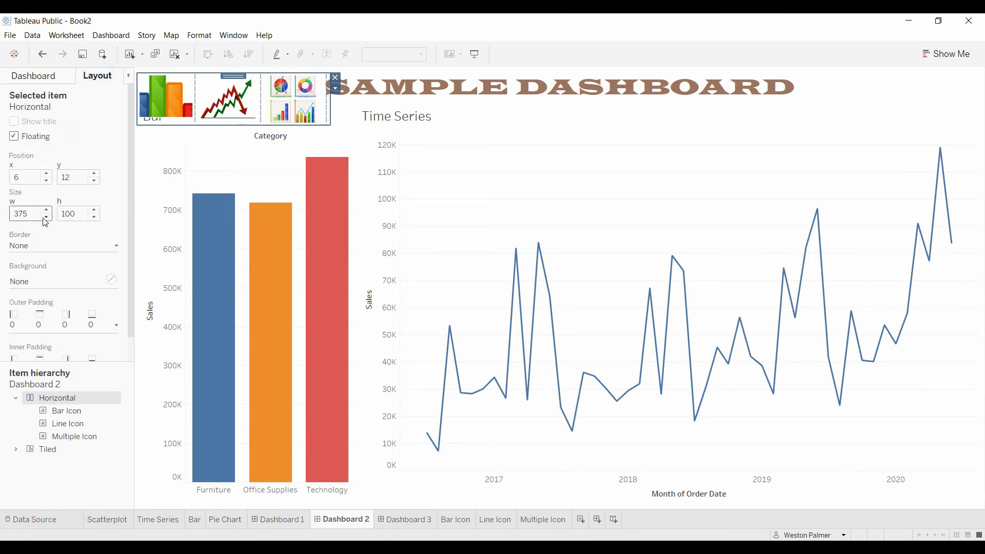
pyautogui.moveTo(271, 261)
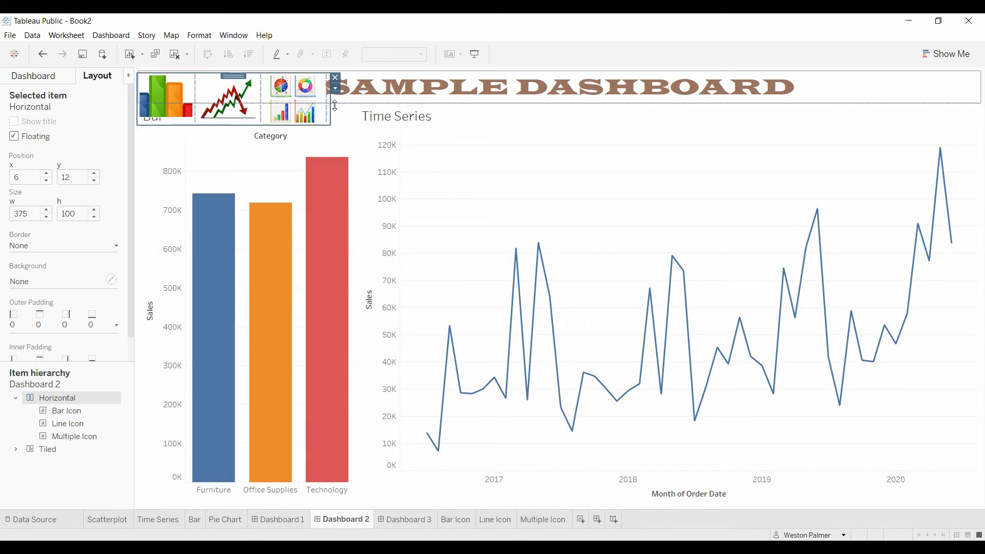
pyautogui.moveTo(338, 102); pyautogui.dragTo(324, 97)
# Step: Set both the Line Icon and Multiple Icon sheets to fit Entire View
pyautogui.click(461, 161)
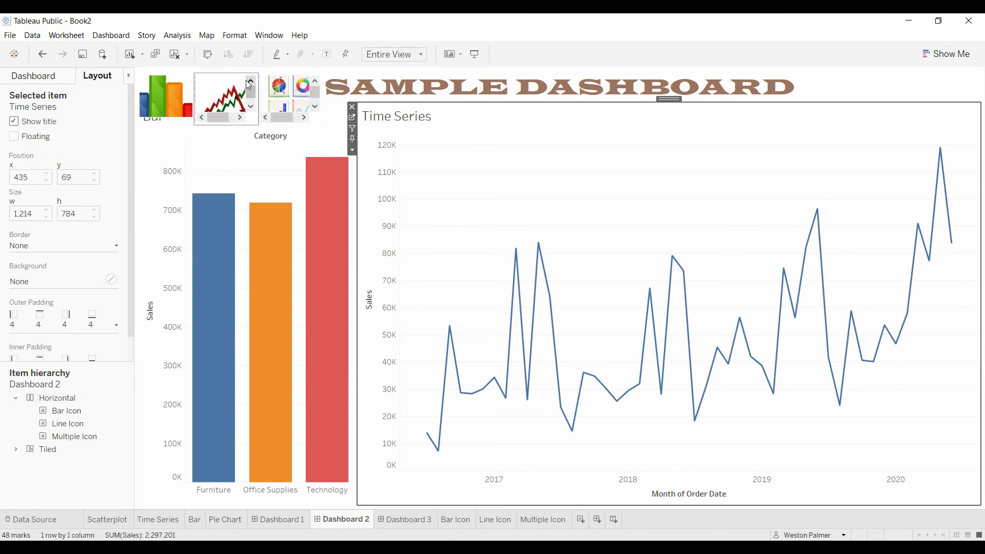
pyautogui.click(239, 95)
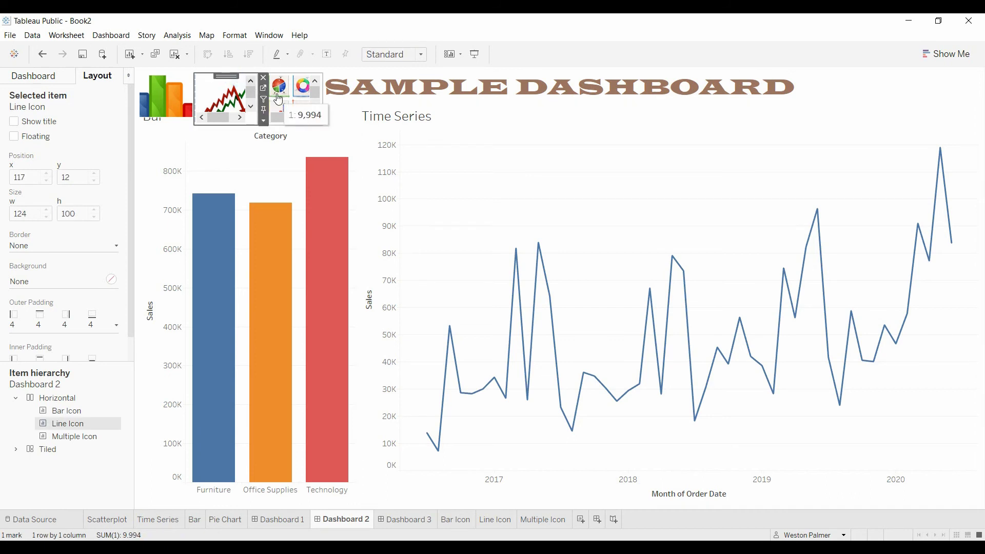
pyautogui.click(263, 121)
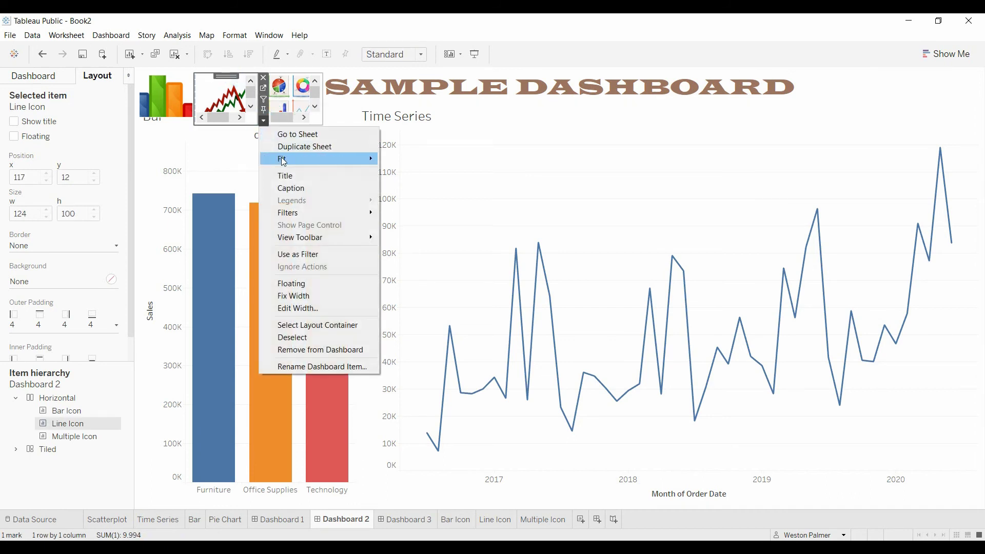
pyautogui.moveTo(284, 160)
pyautogui.click(398, 197)
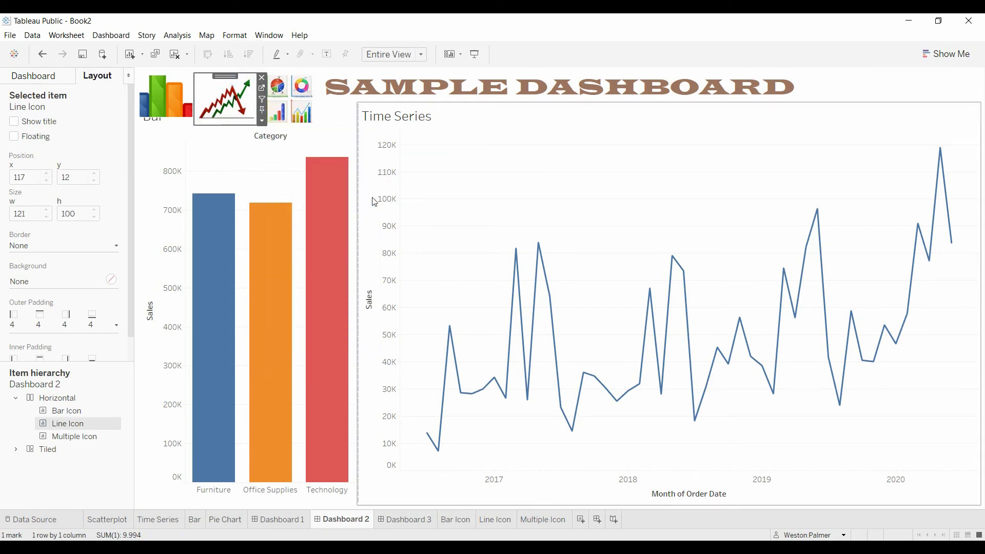
pyautogui.click(318, 88)
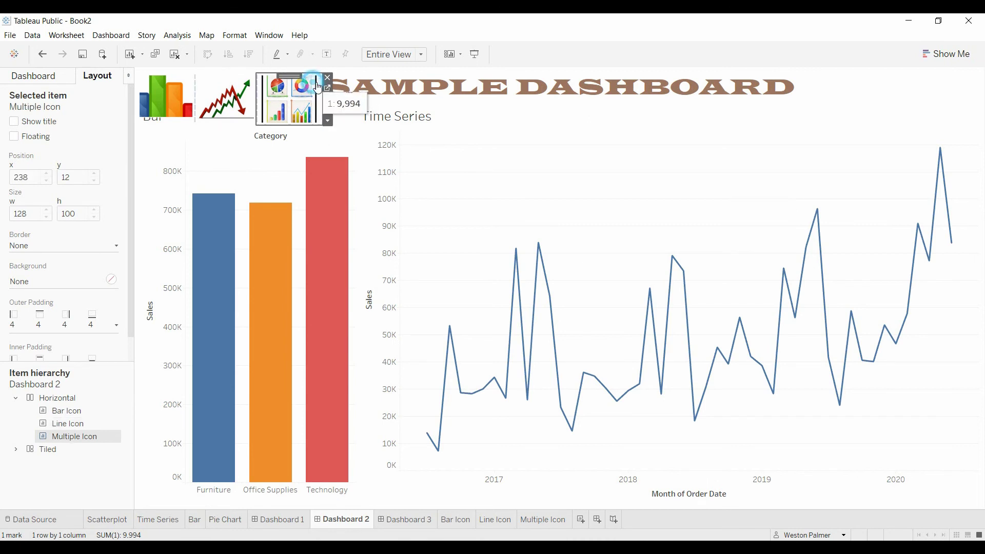
pyautogui.click(328, 122)
pyautogui.moveTo(411, 159)
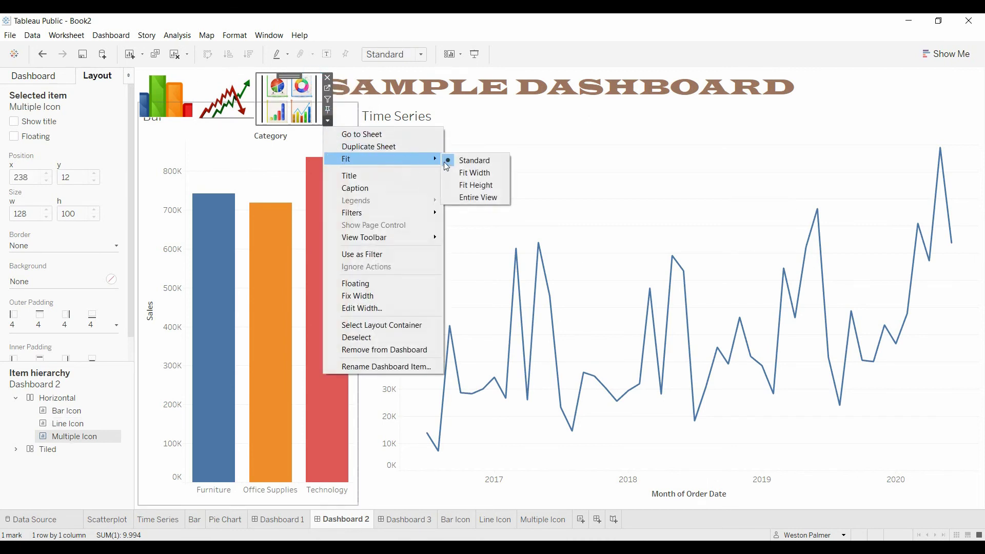
pyautogui.click(479, 198)
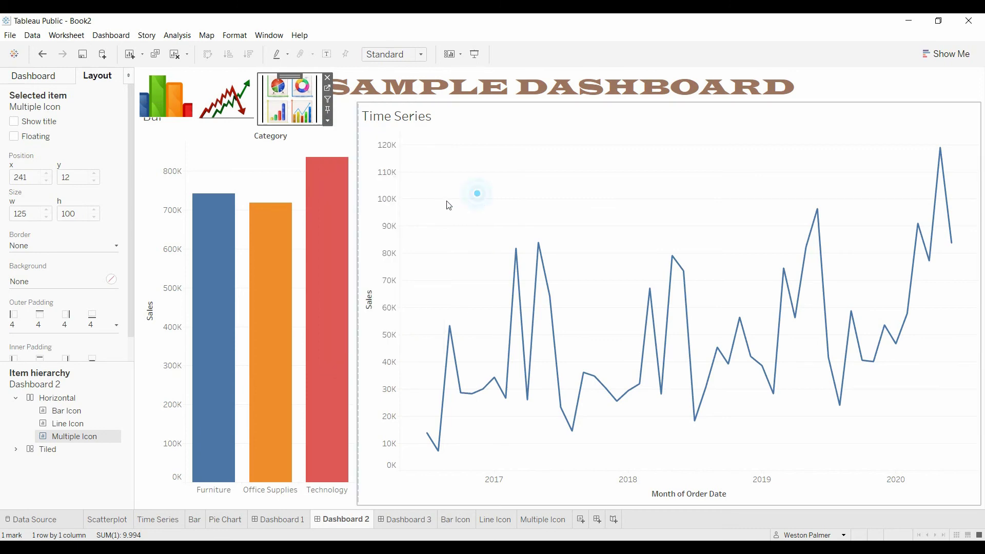
pyautogui.click(229, 96)
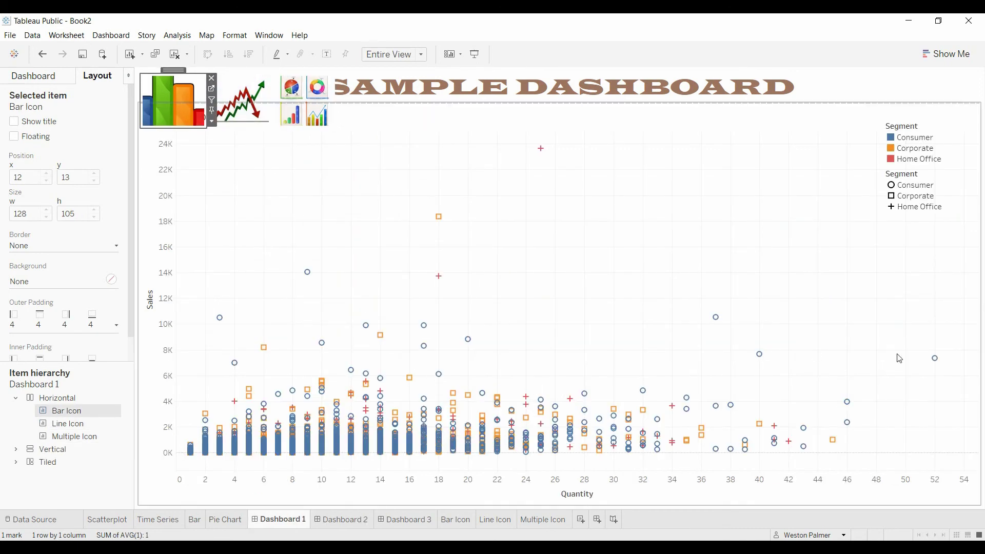
pyautogui.click(170, 93)
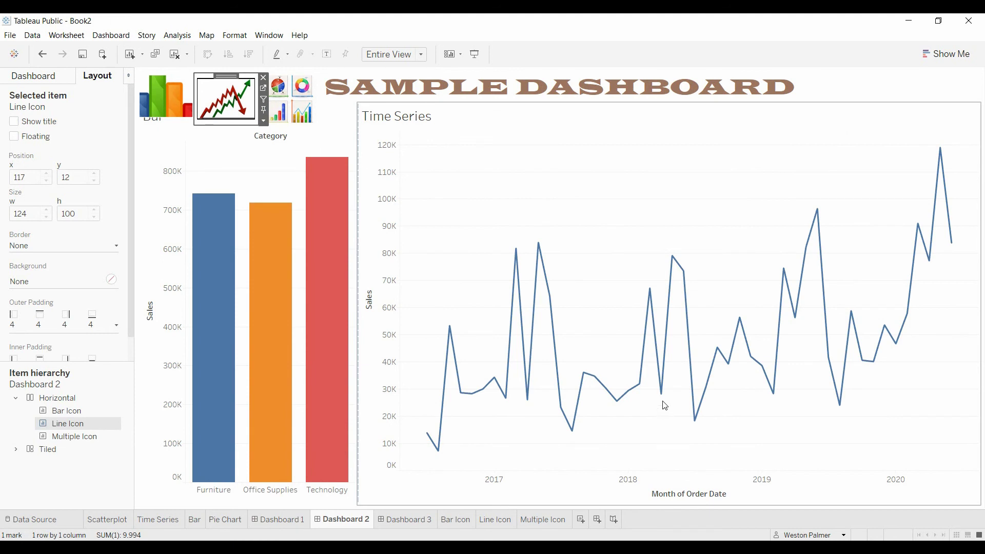
pyautogui.moveTo(665, 401)
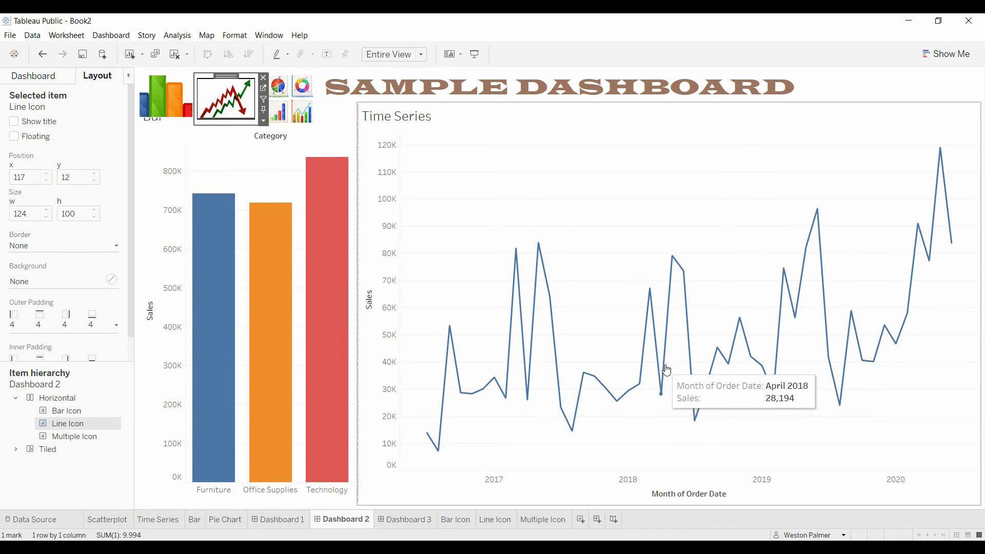
pyautogui.moveTo(351, 353)
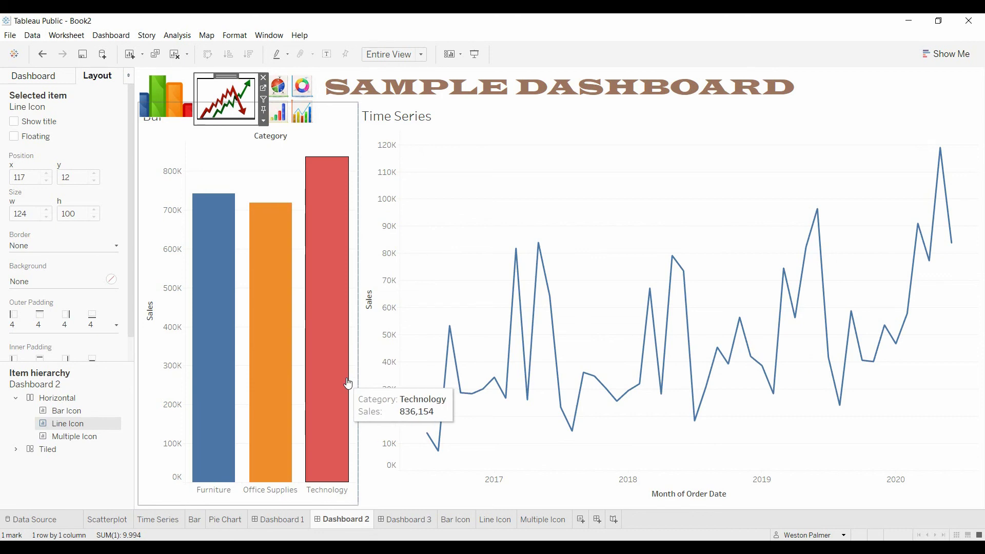